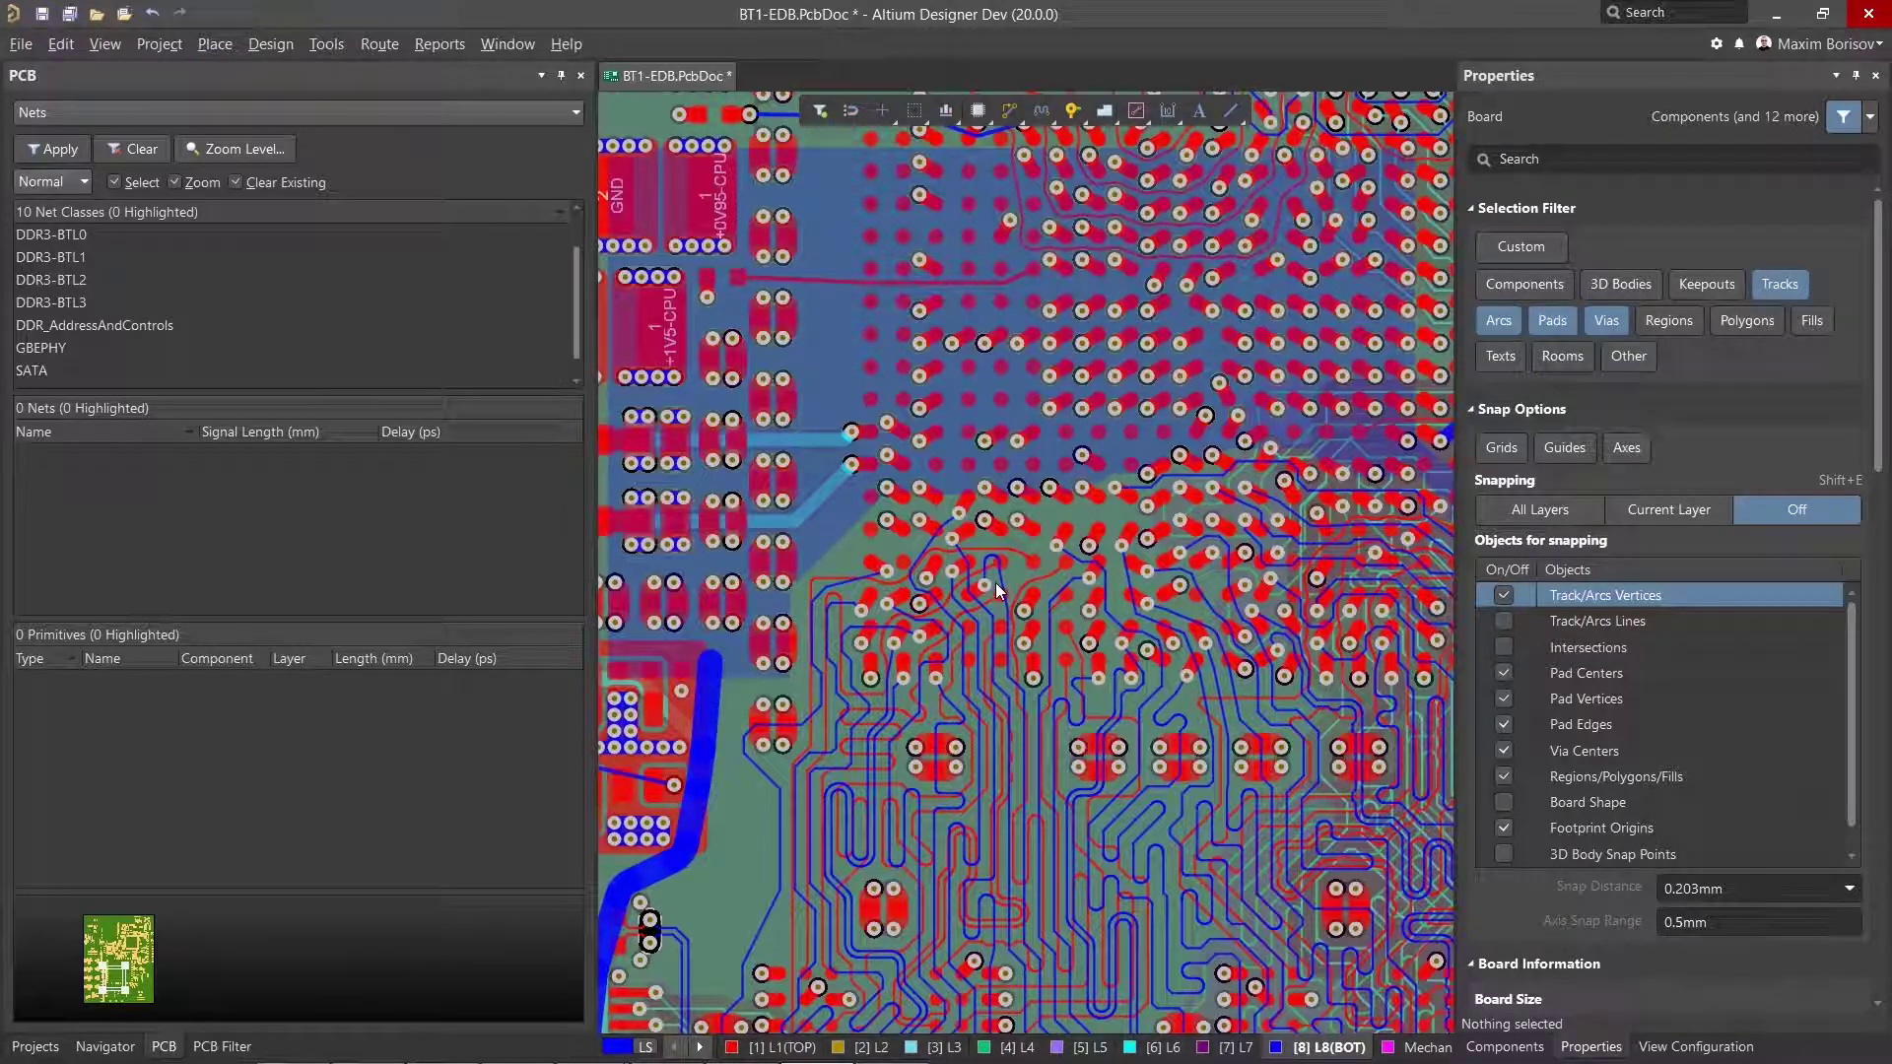
scroll(995, 583, "up", 5)
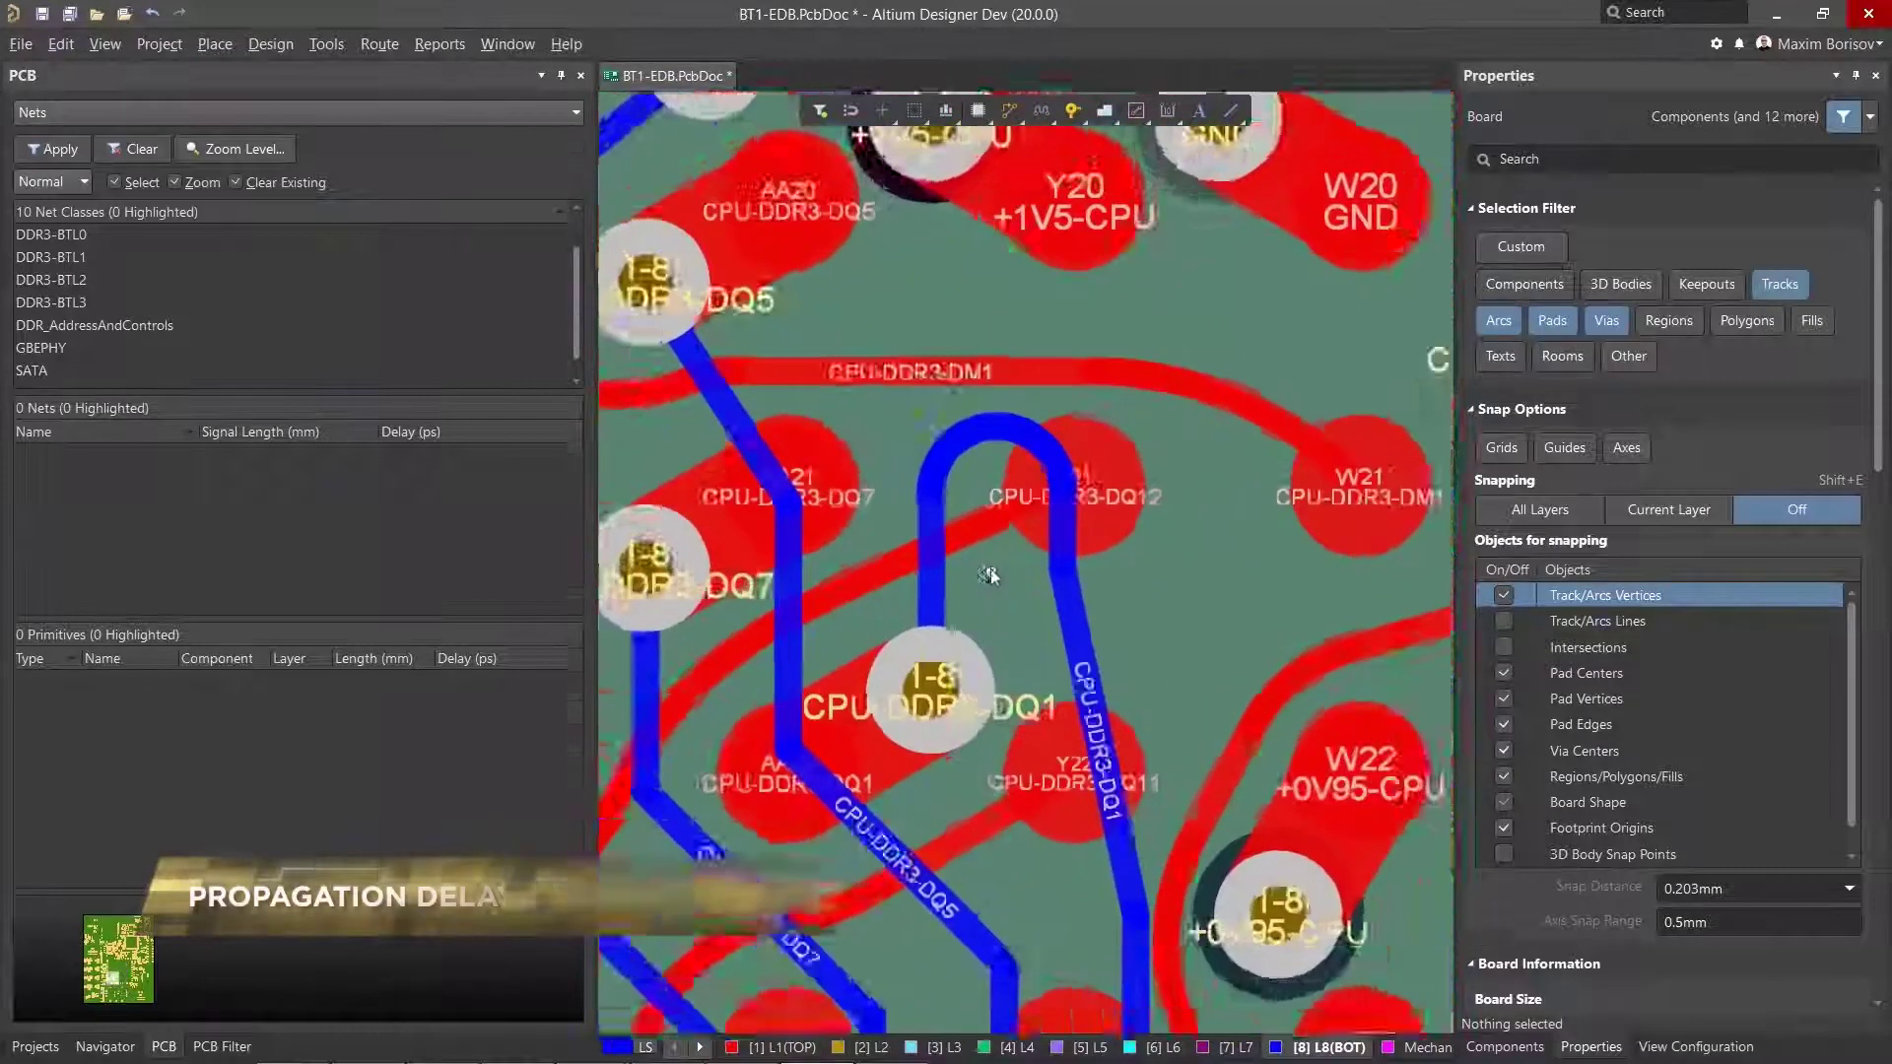
Inspect the DQ1 track and arc segments, reading the 26 mm length and 137.184 ps delay.
left_click(1094, 650, "ctrl")
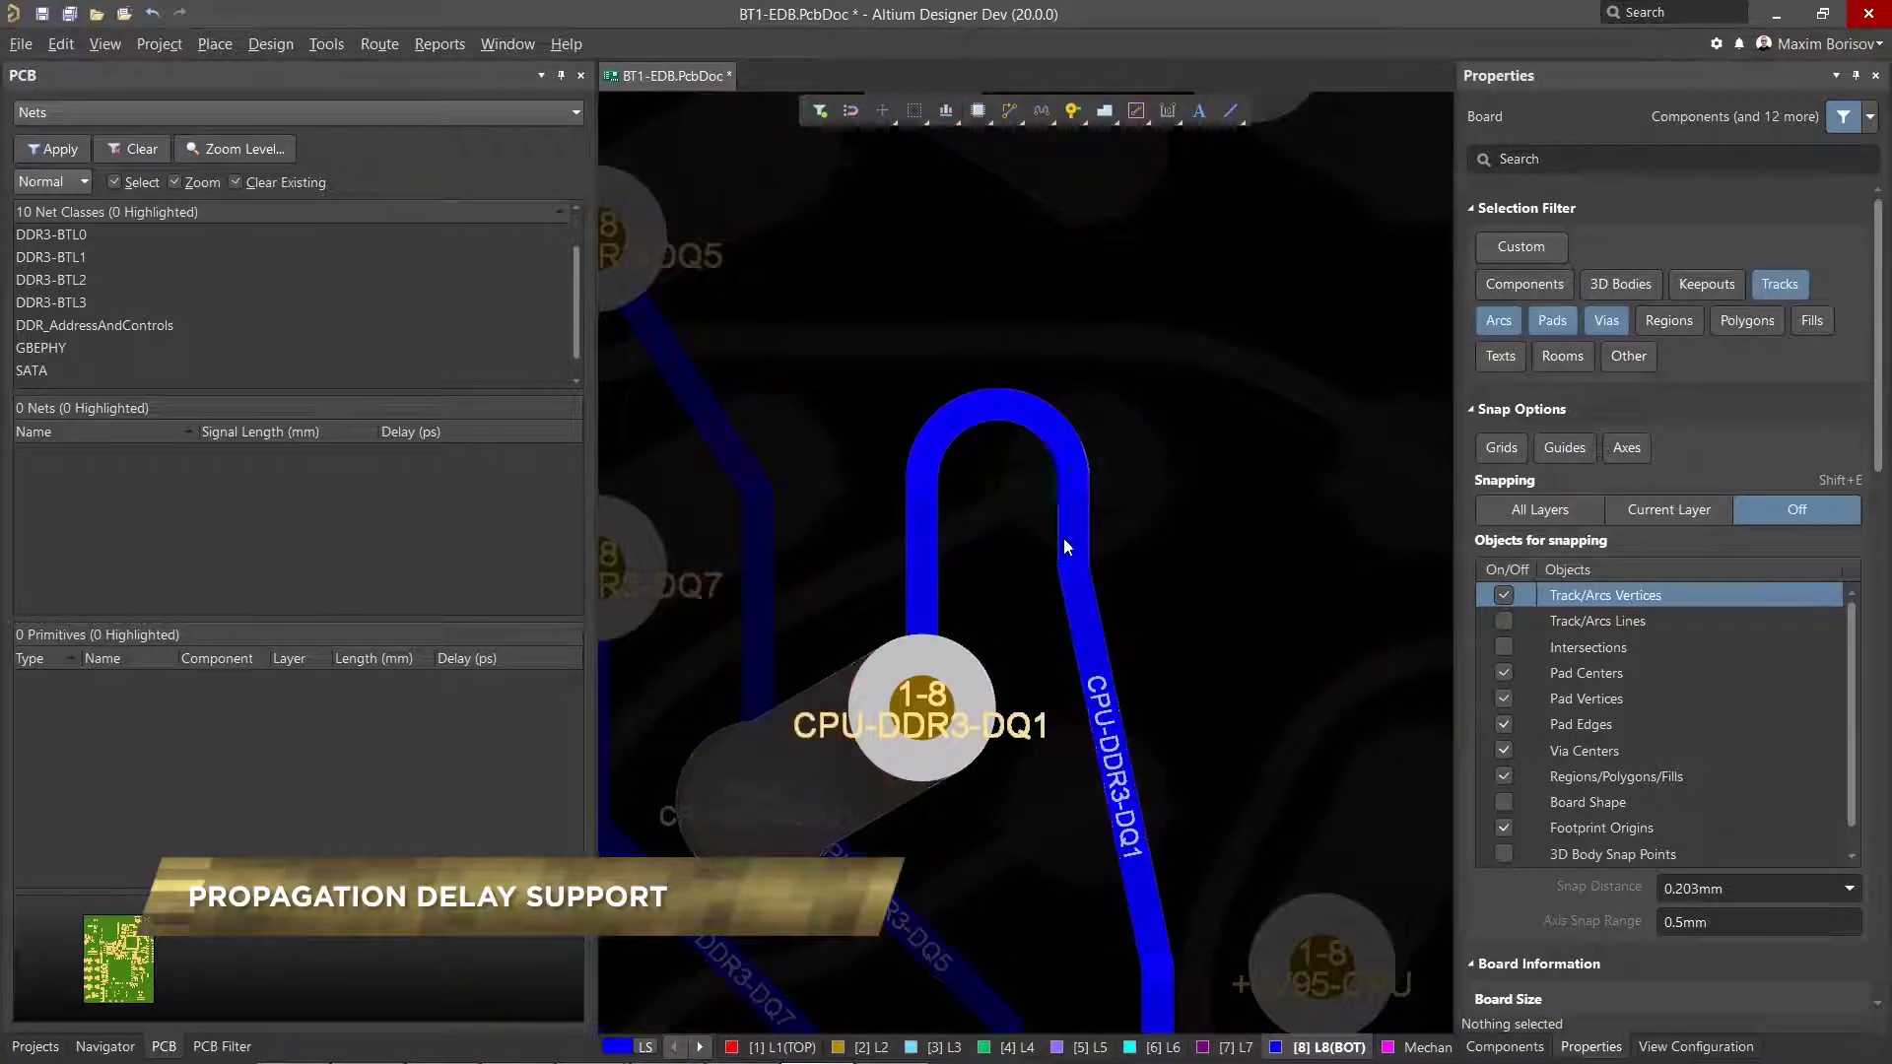
left_click(1062, 538)
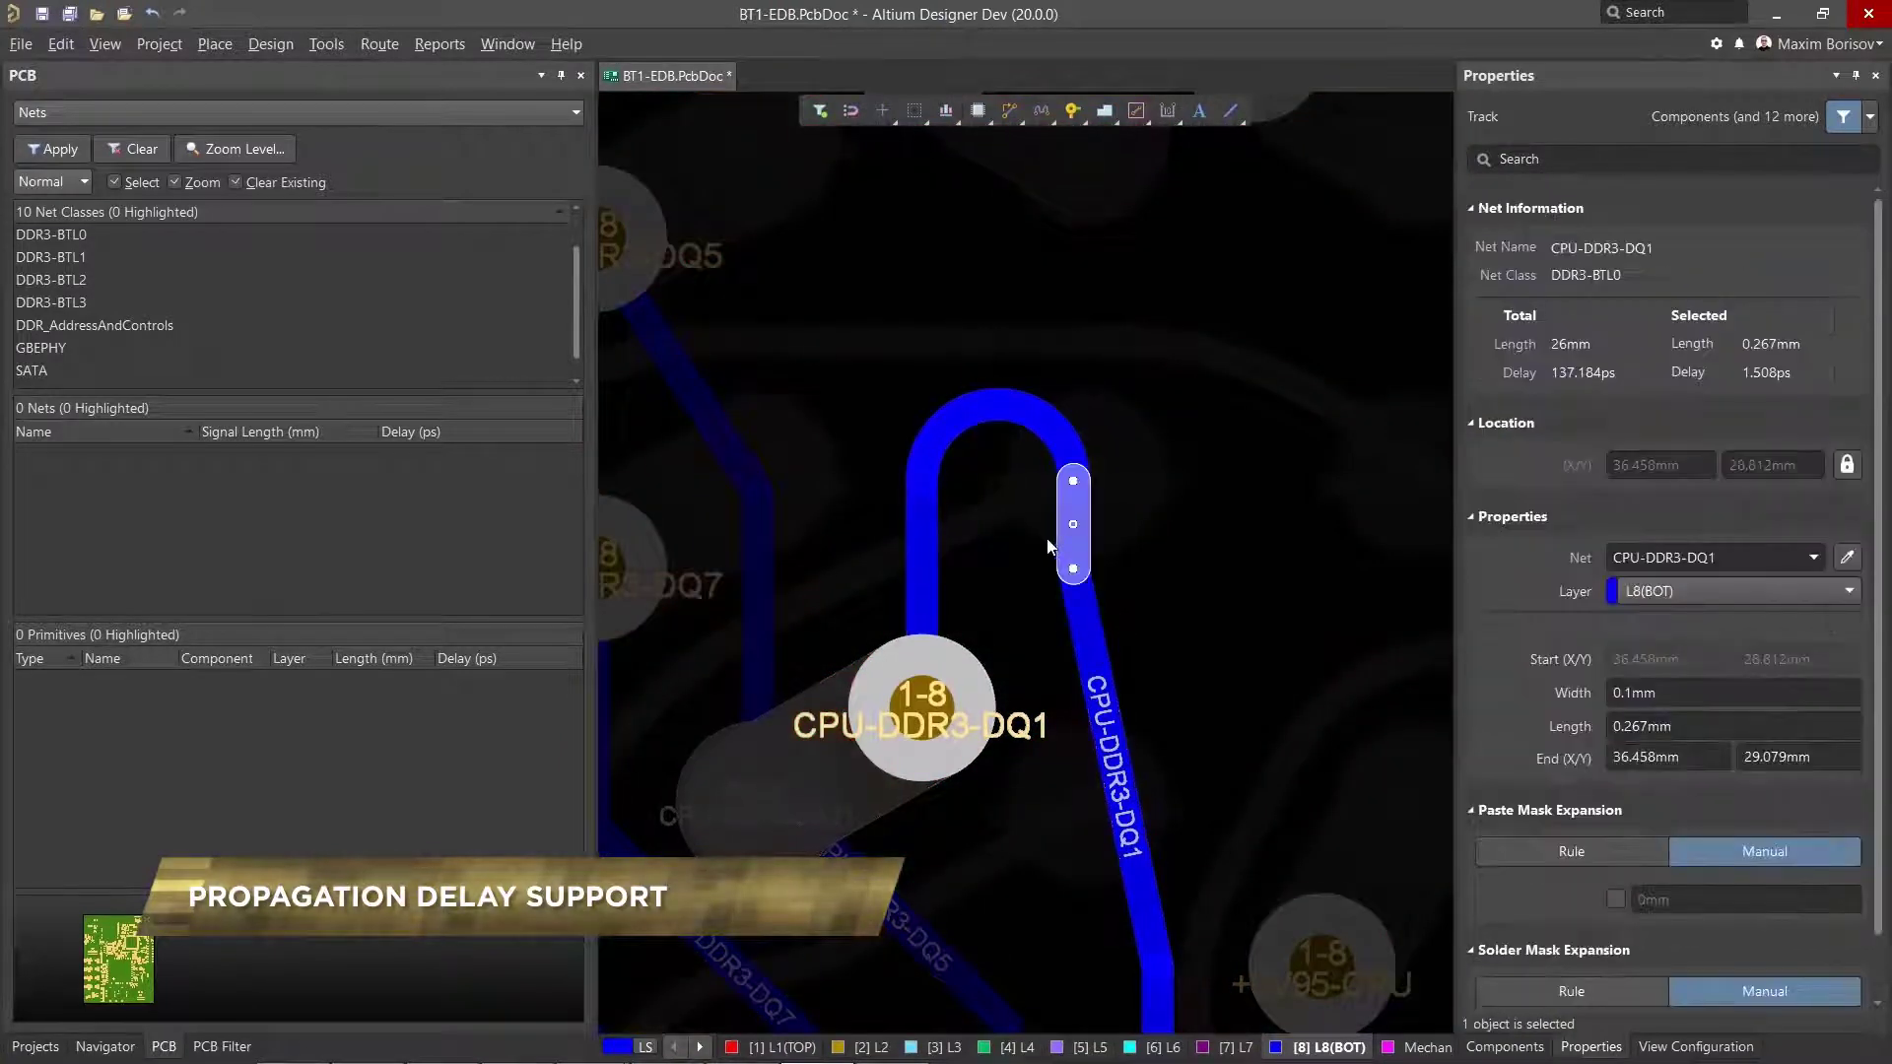
left_click(1020, 467)
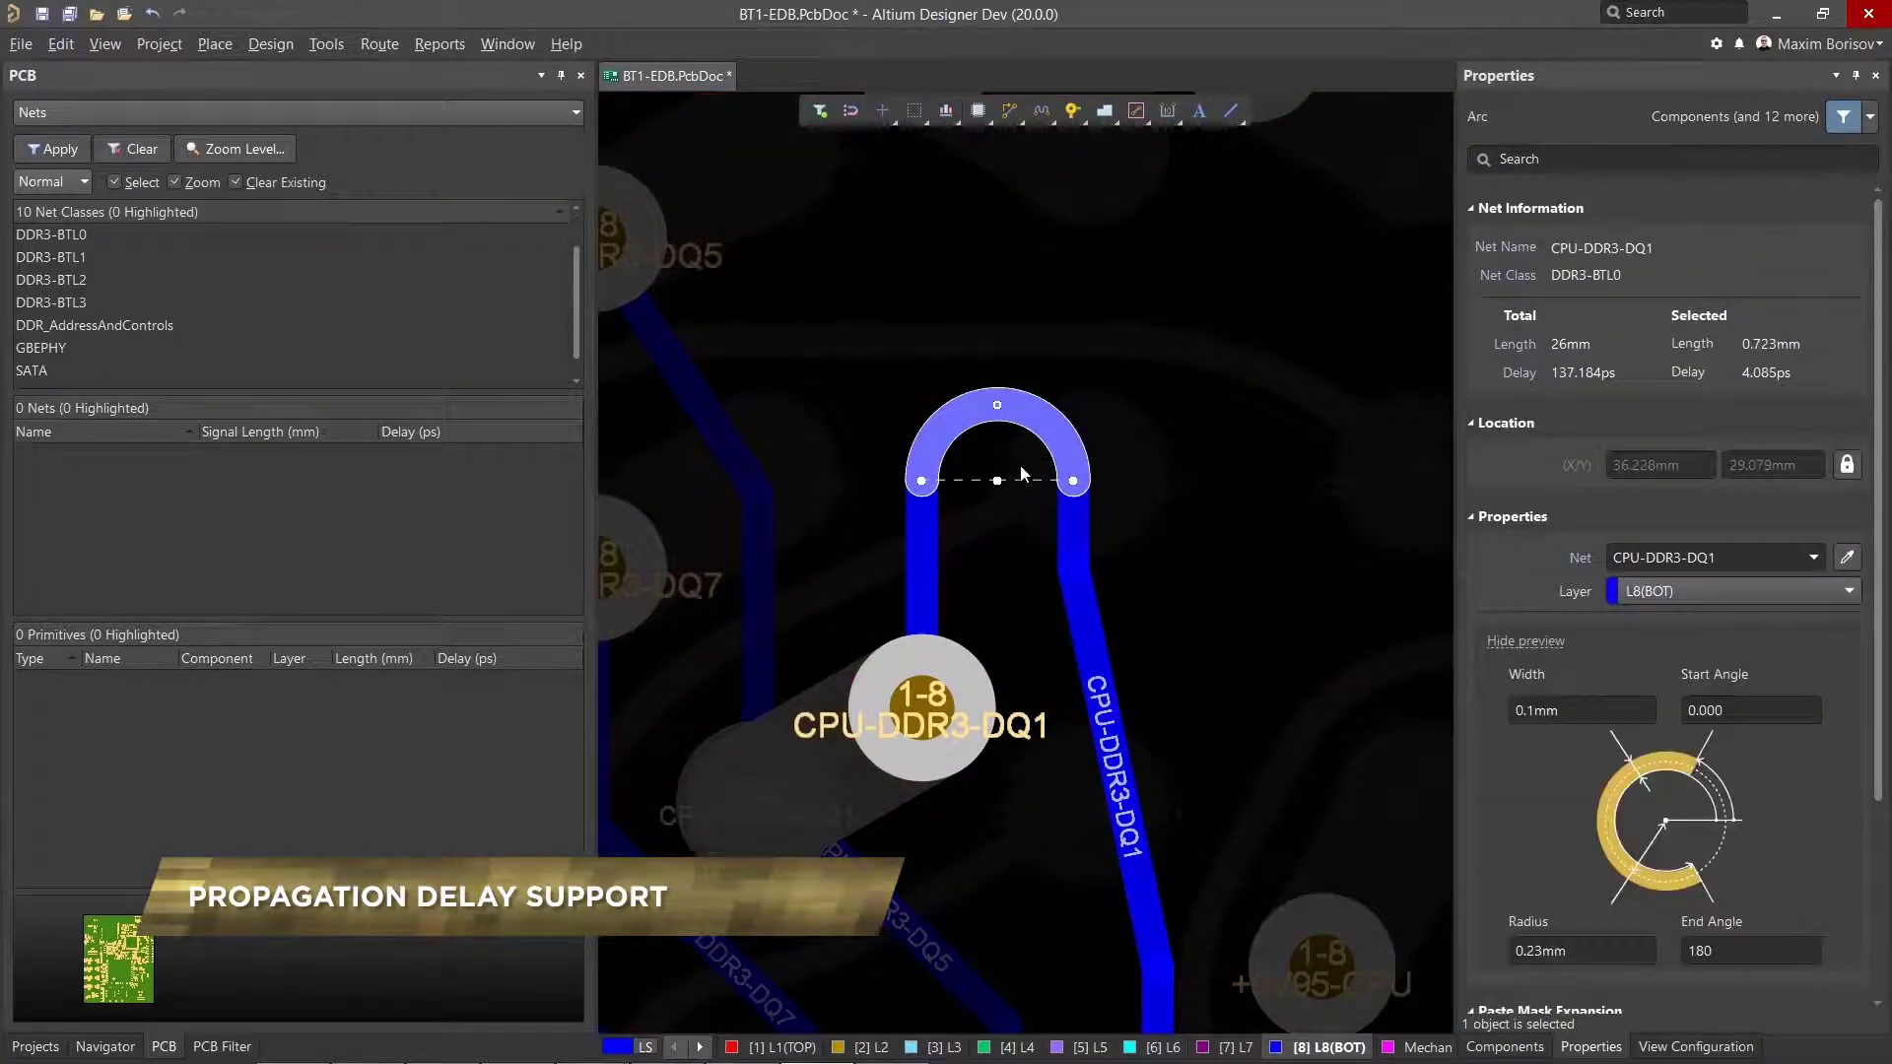
scroll(1020, 473, "down", 5)
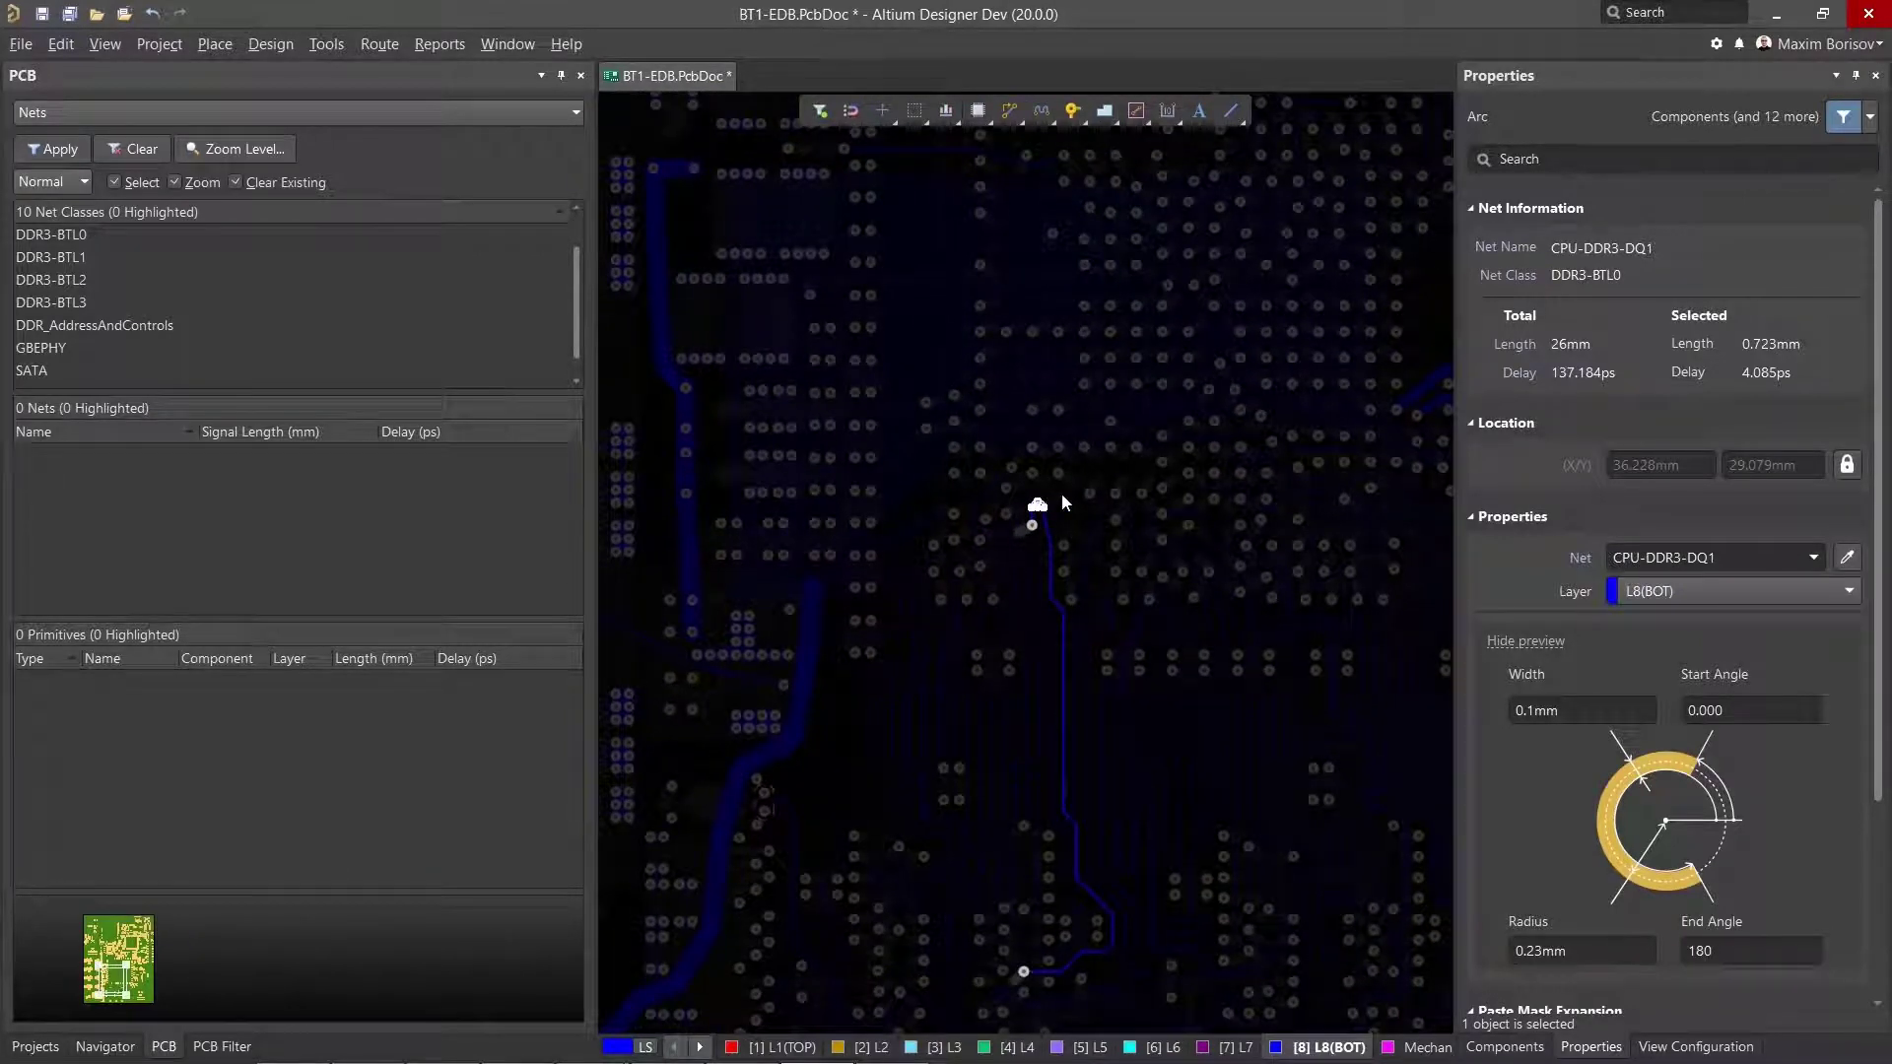
Select the full DQ1 route with its end pads and list all 21 primitives' delays.
key("Tab")
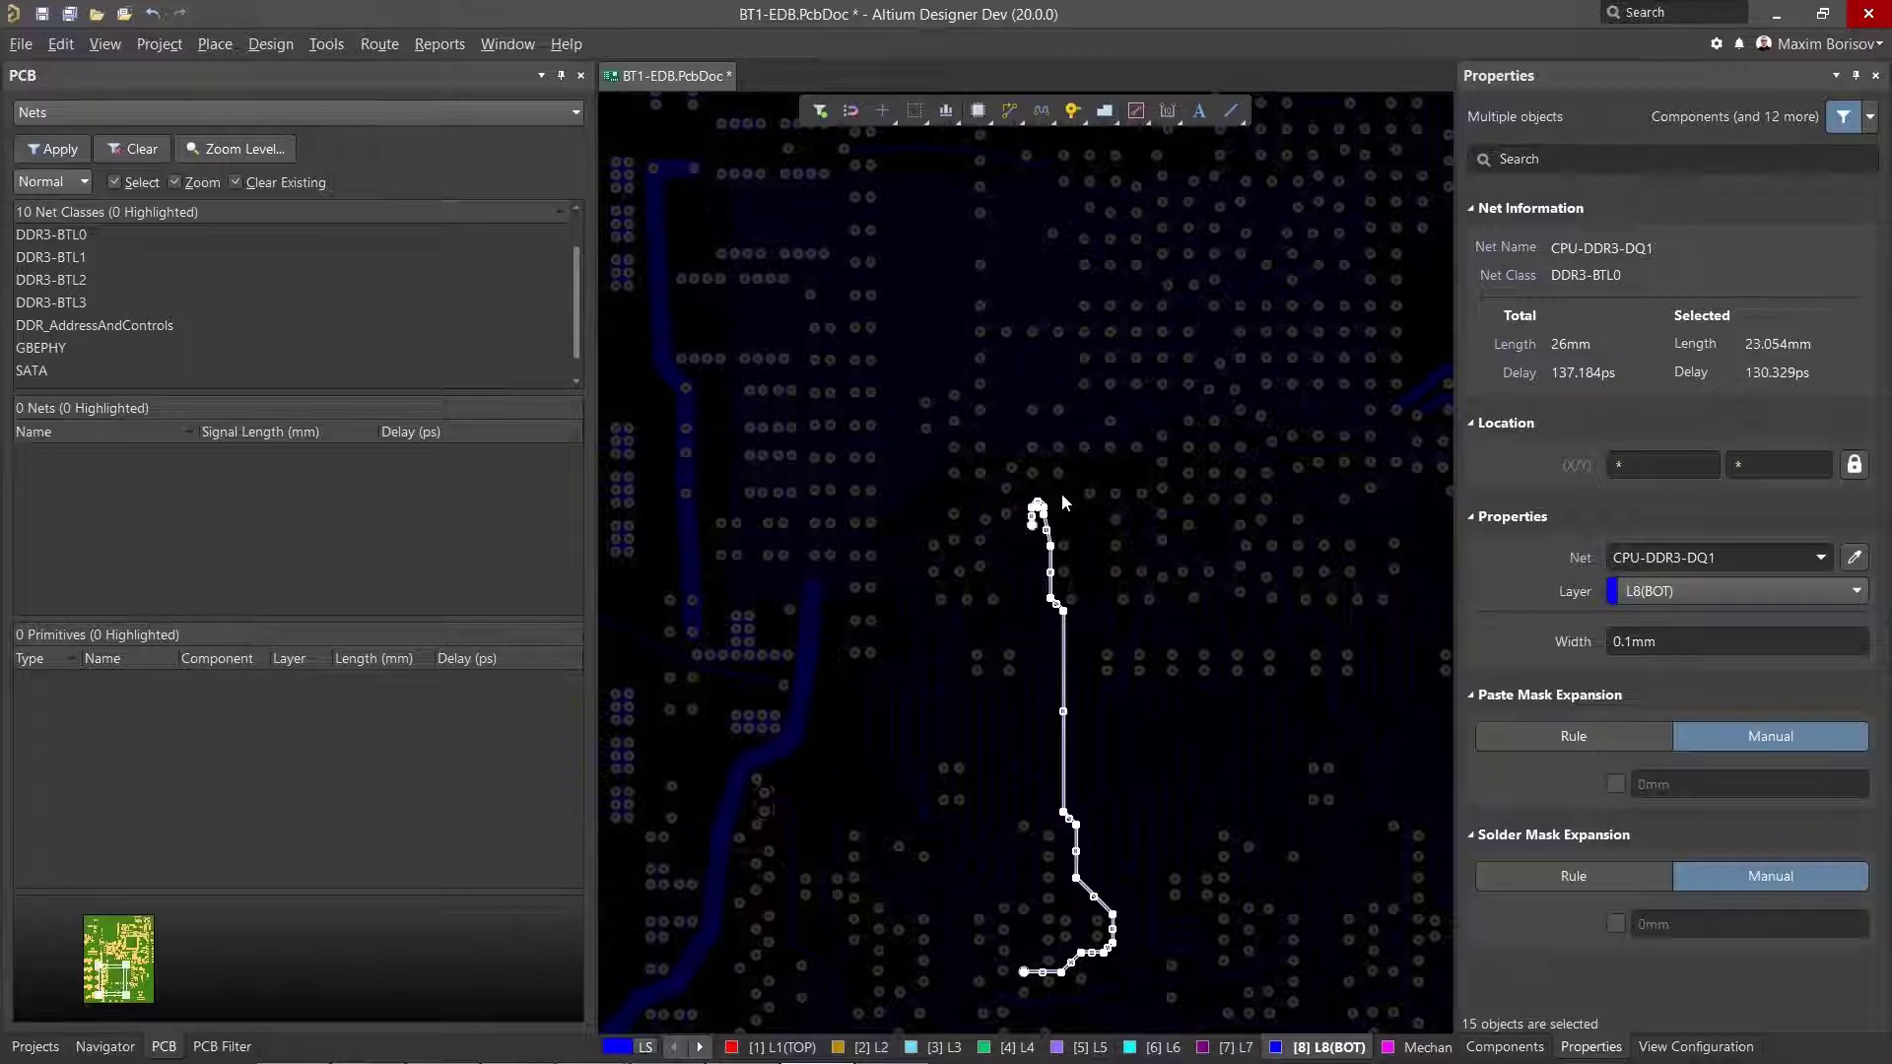
key("shift+s")
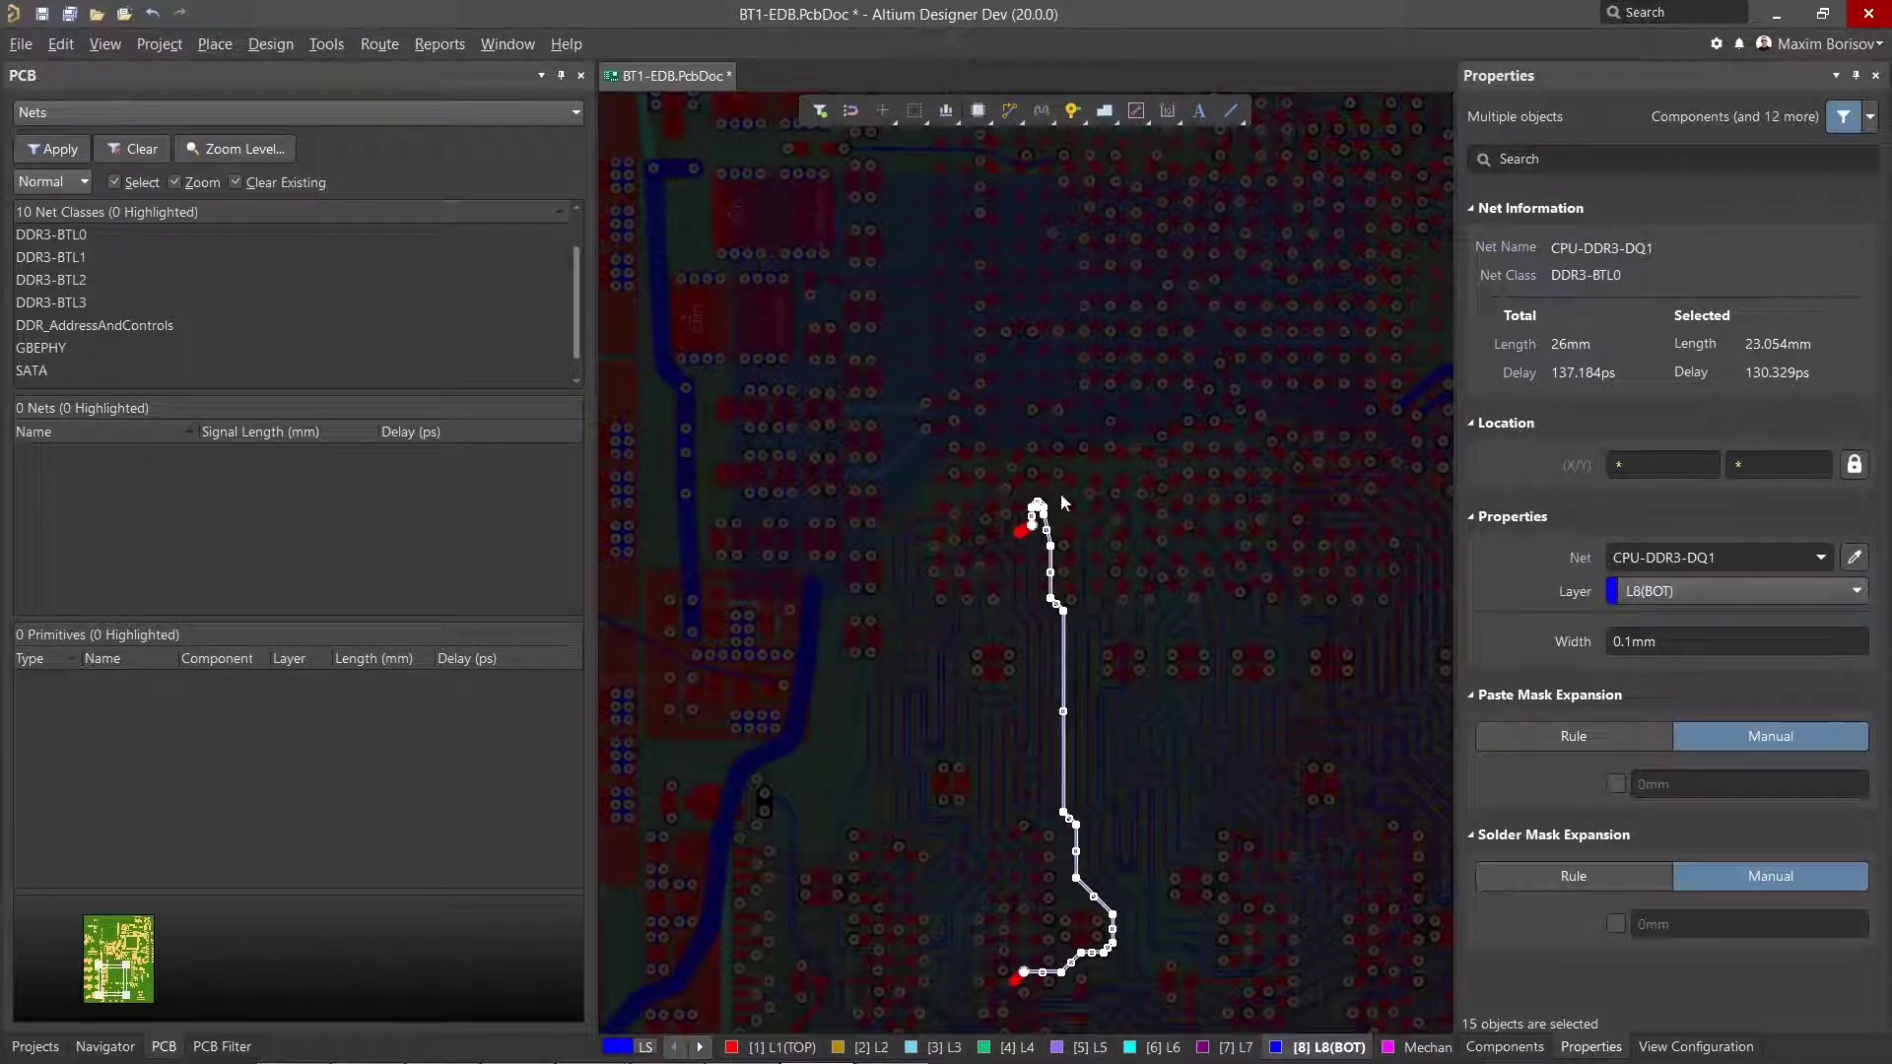
key("Tab")
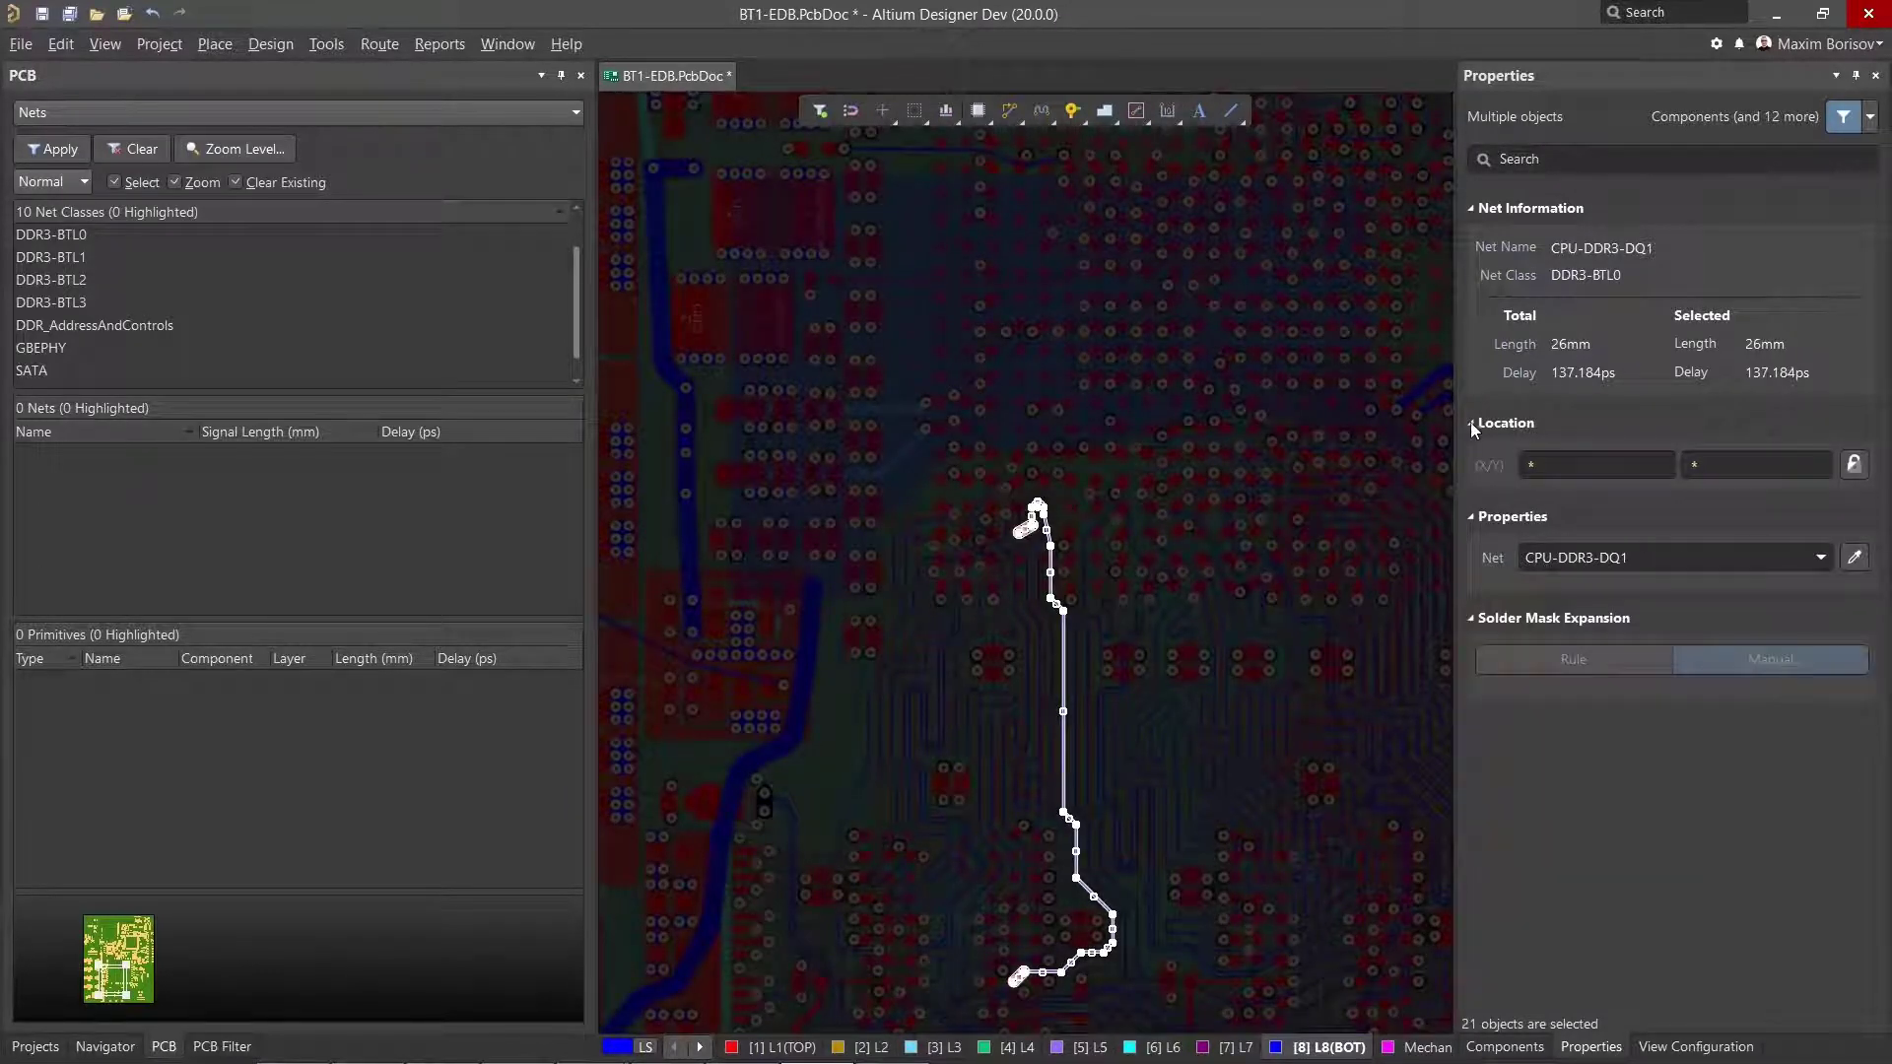
left_click(1525, 380)
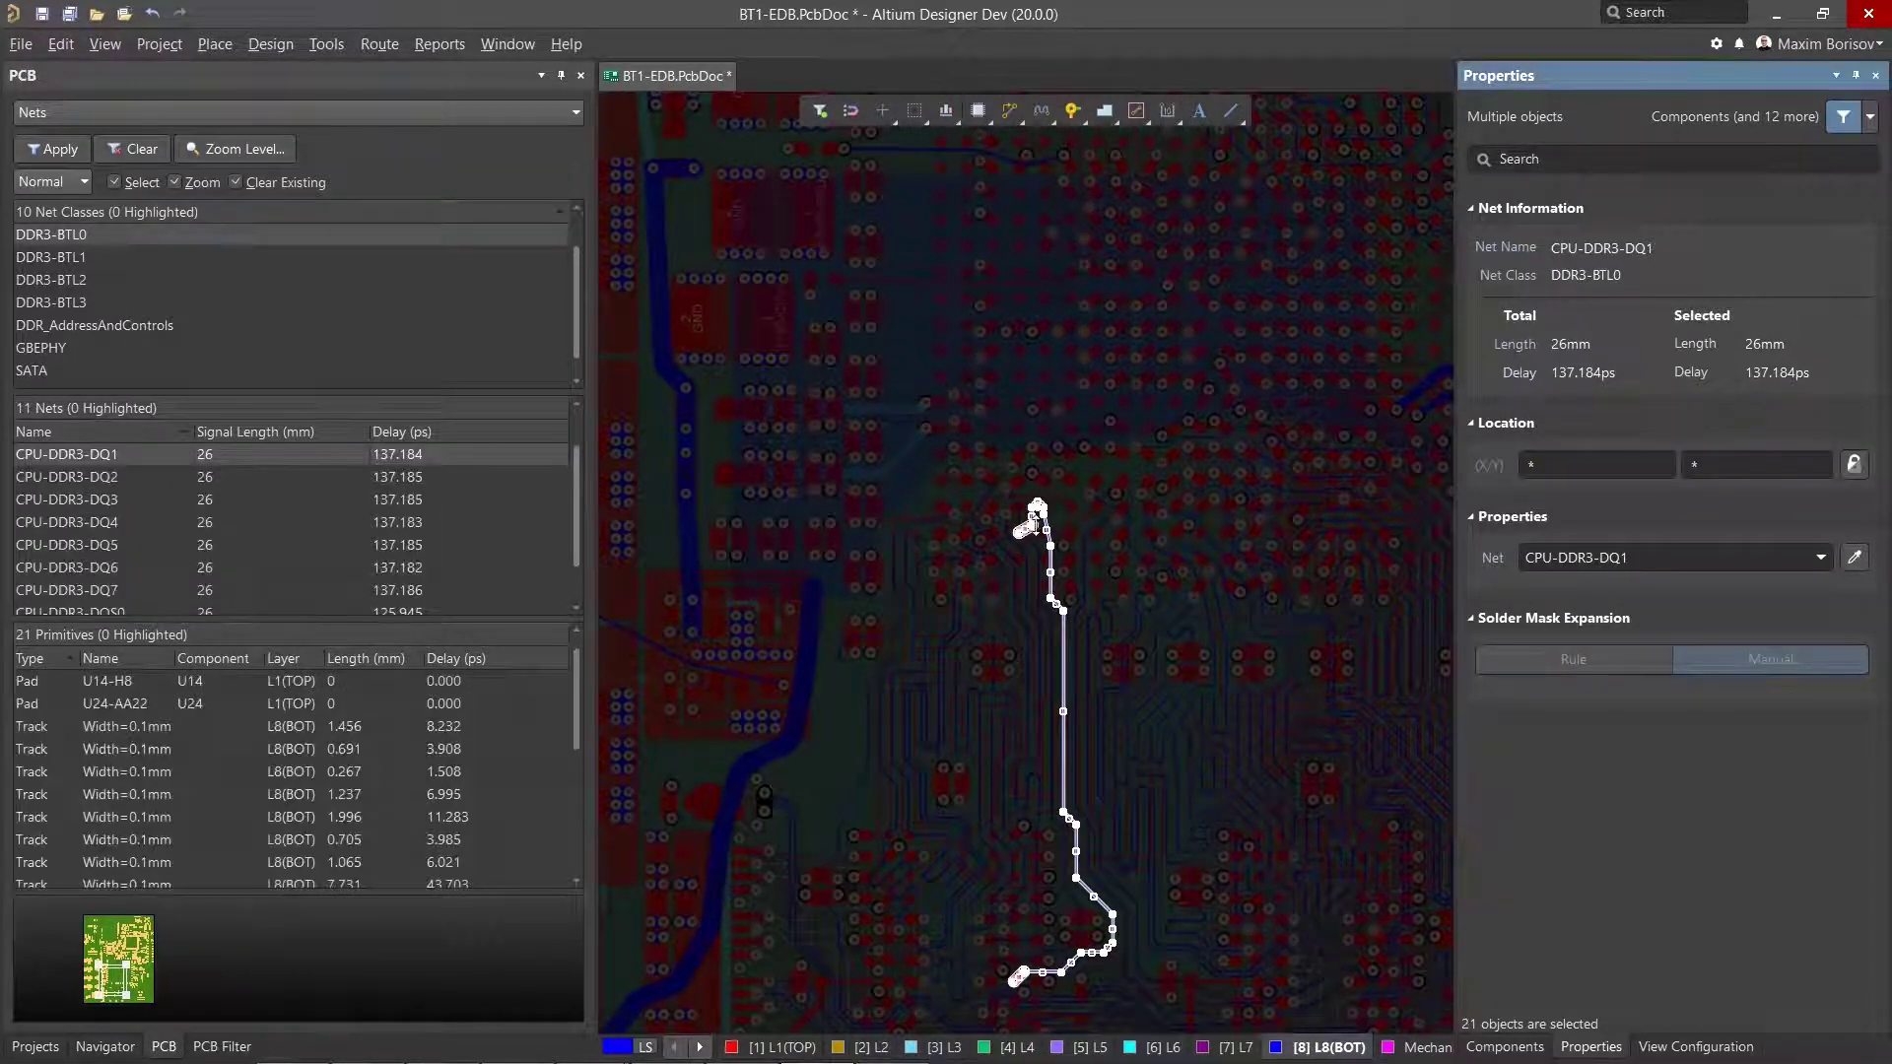
scroll(1023, 528, "up", 5)
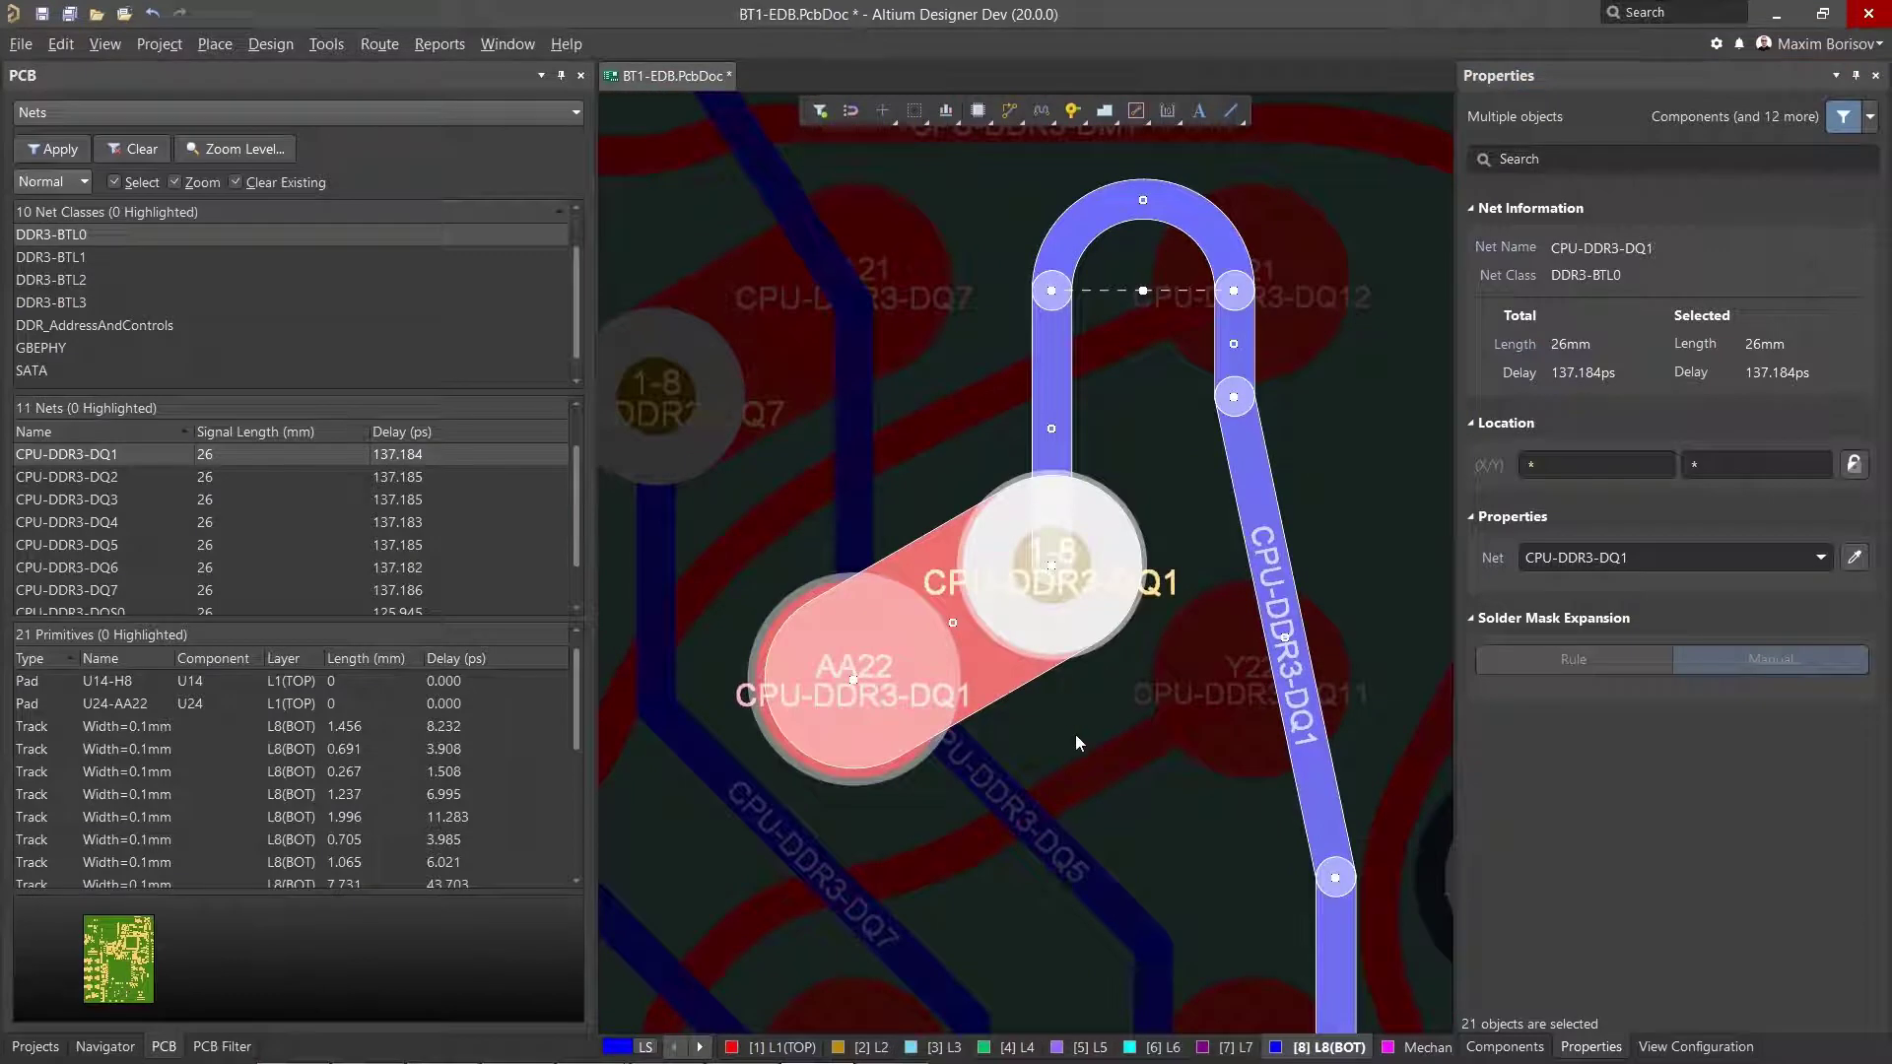
Set the DQ1 through via's propagation delay to 20 ps, making the total 157.184 ps.
left_click(1075, 735)
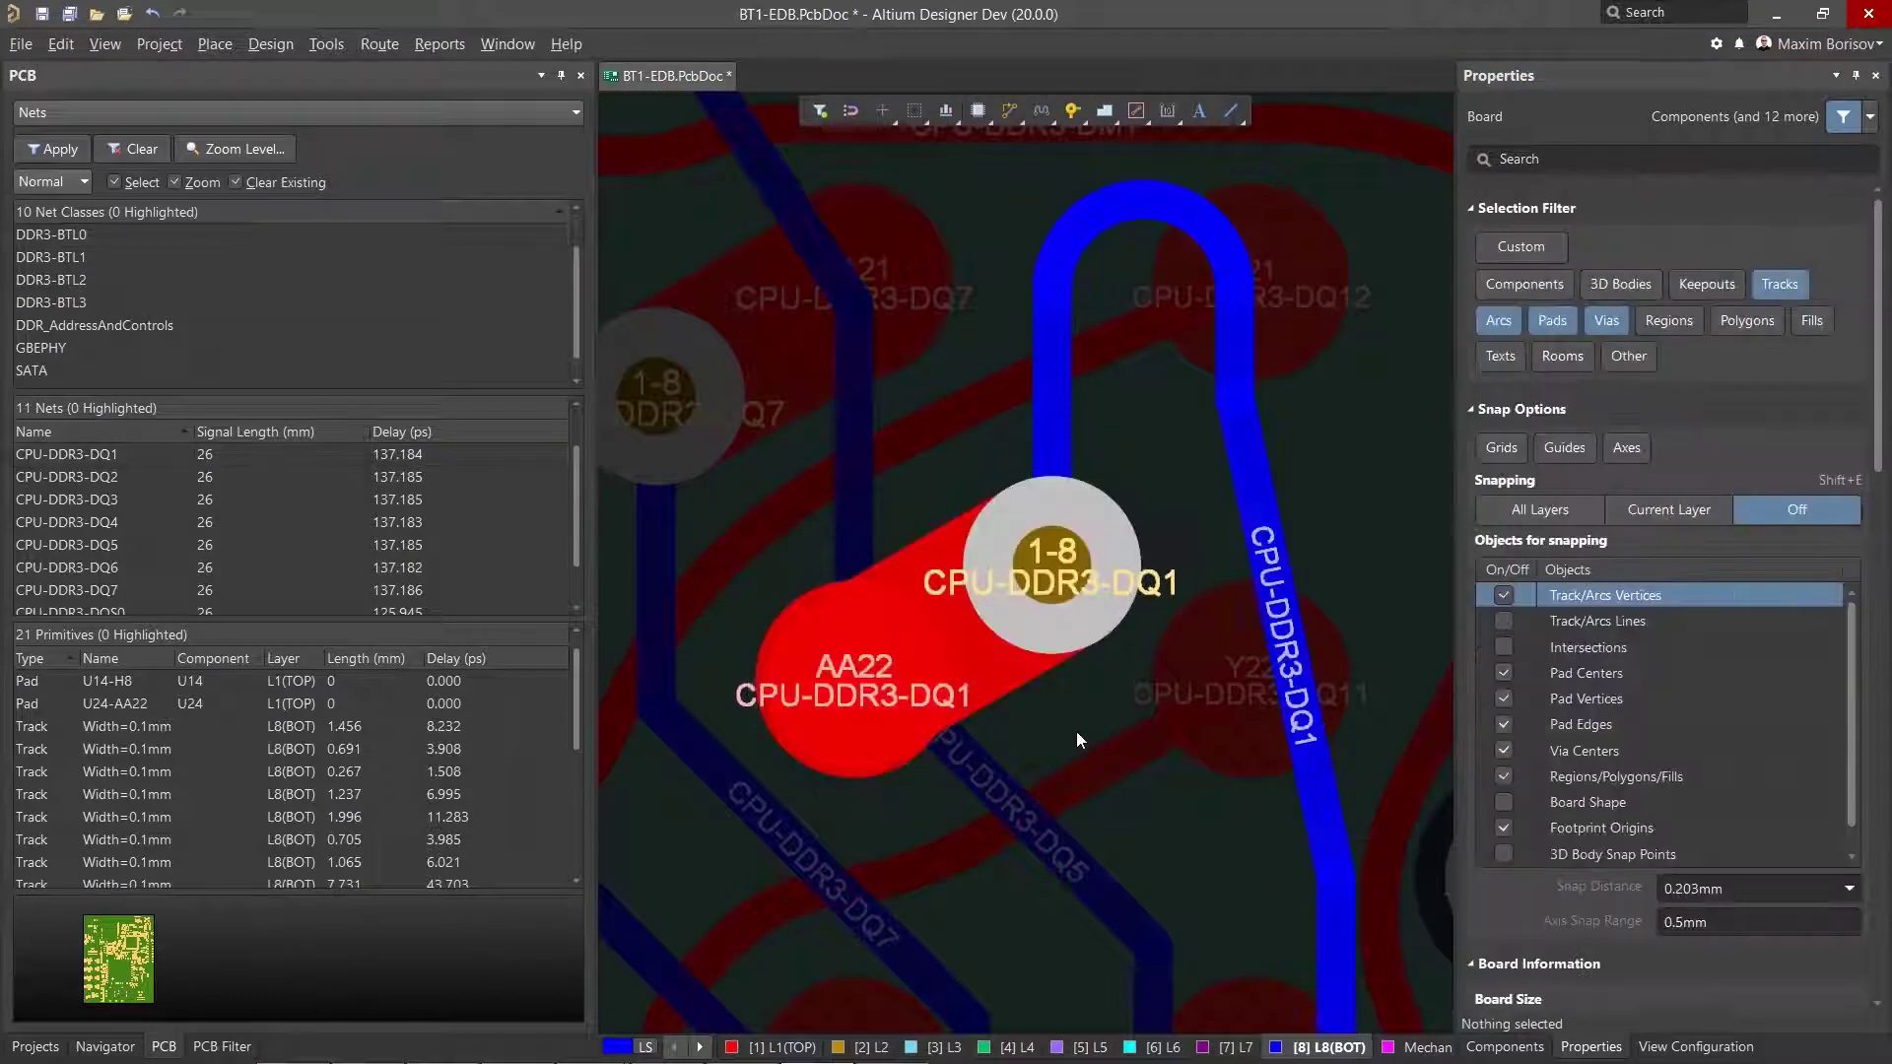
left_click(1107, 628)
left_click(1647, 529)
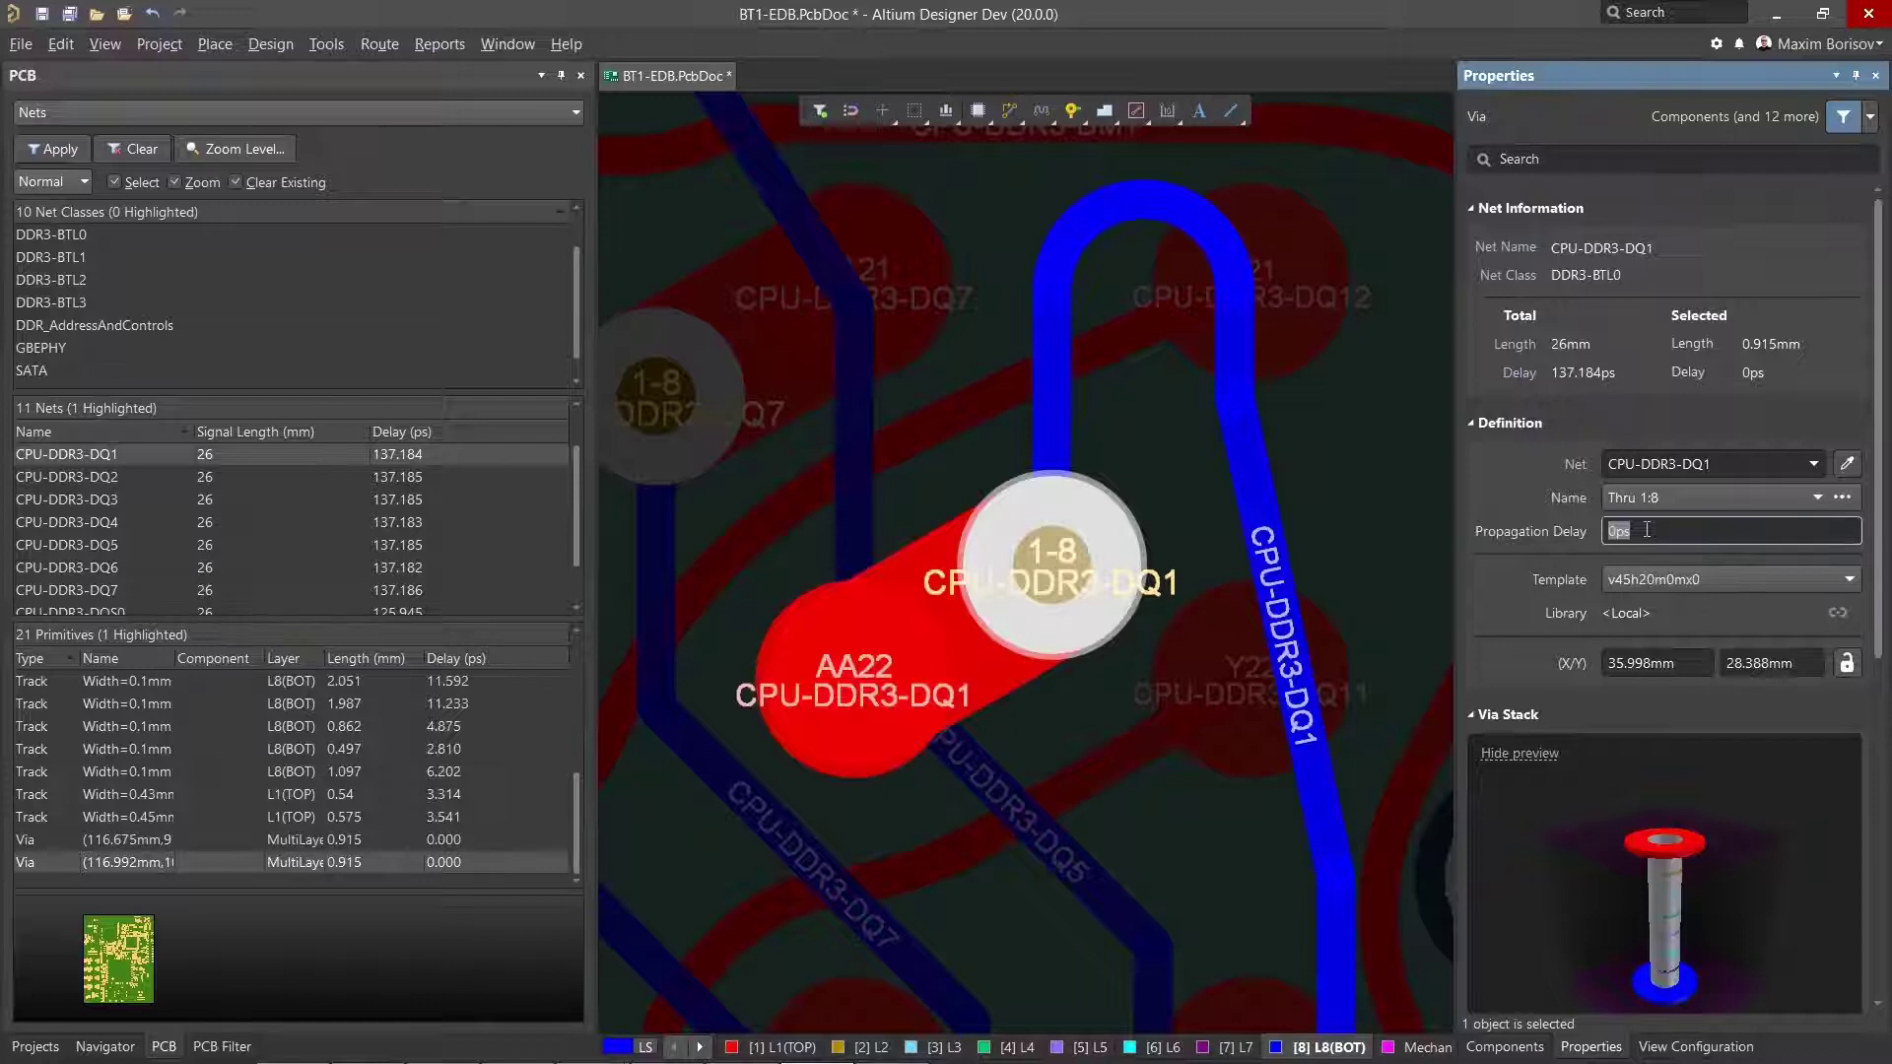
type("20")
key("Return")
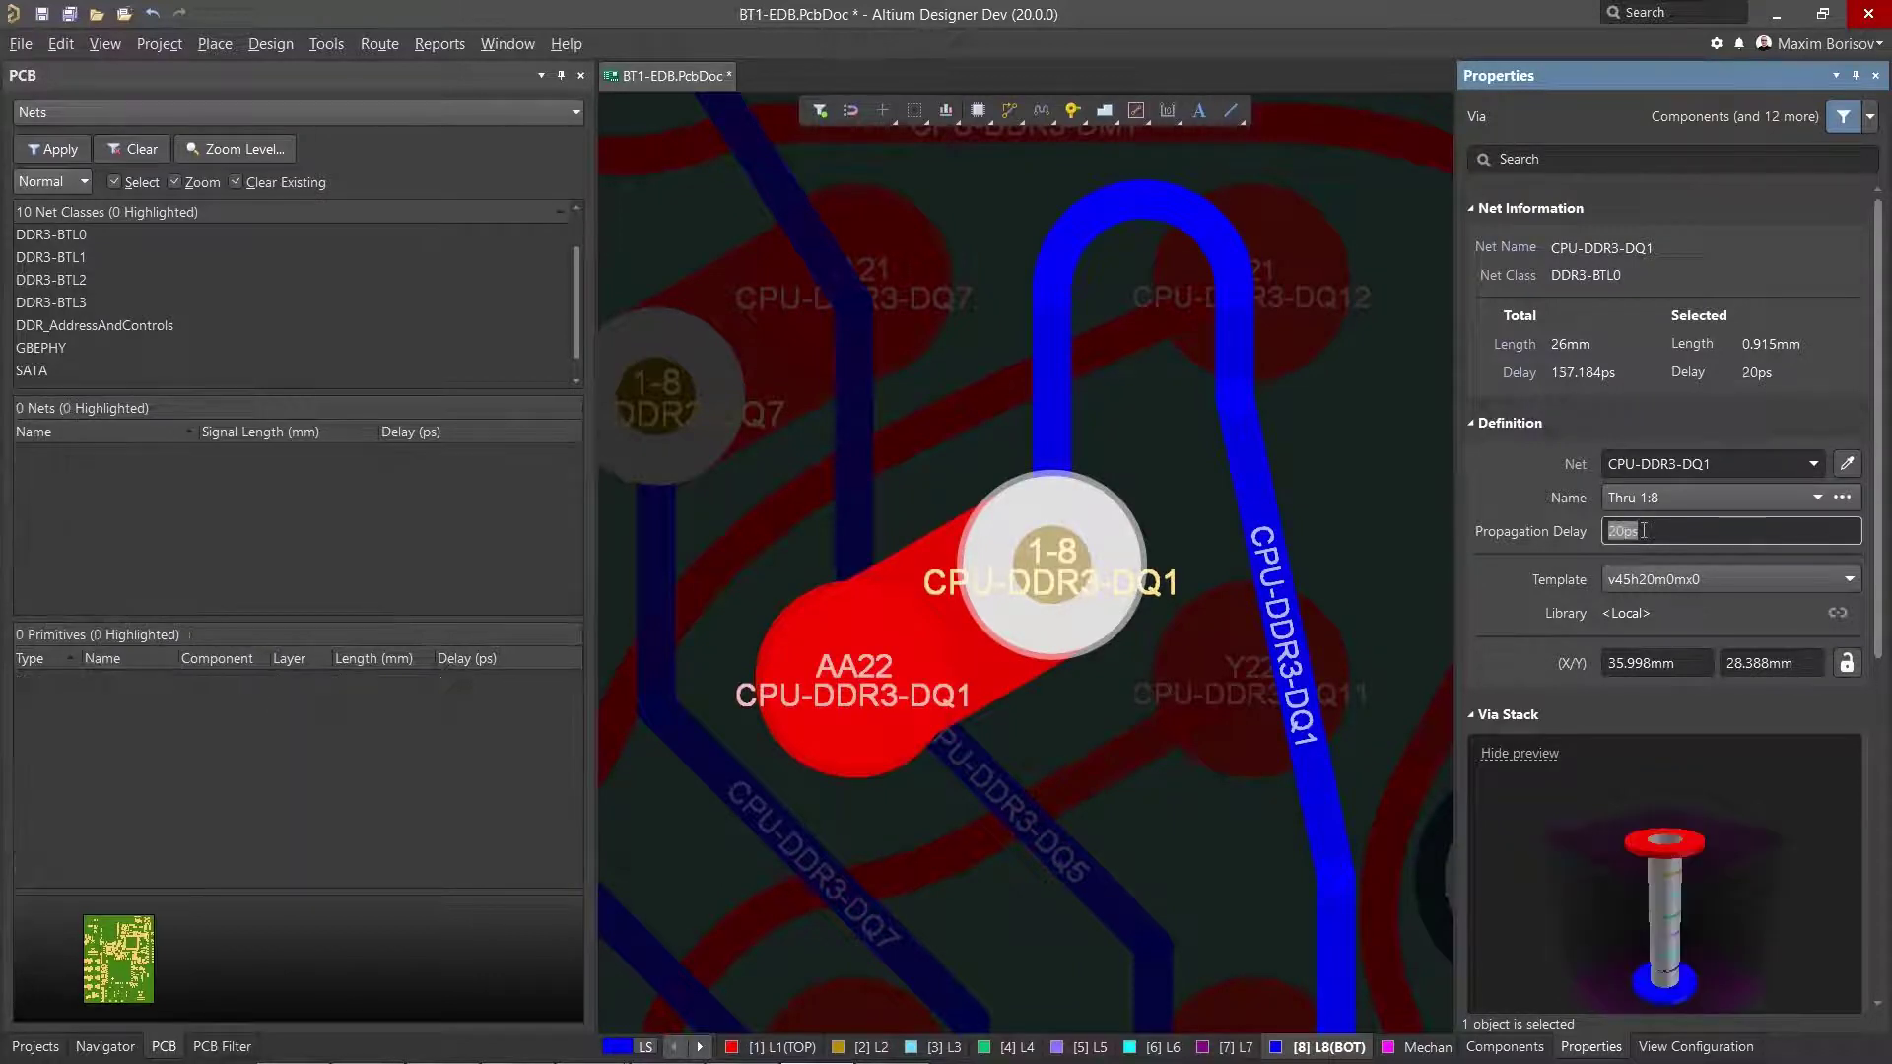
Set pad AA22's propagation delay to 30 ps, raising the total to 187.184 ps.
left_click(905, 758)
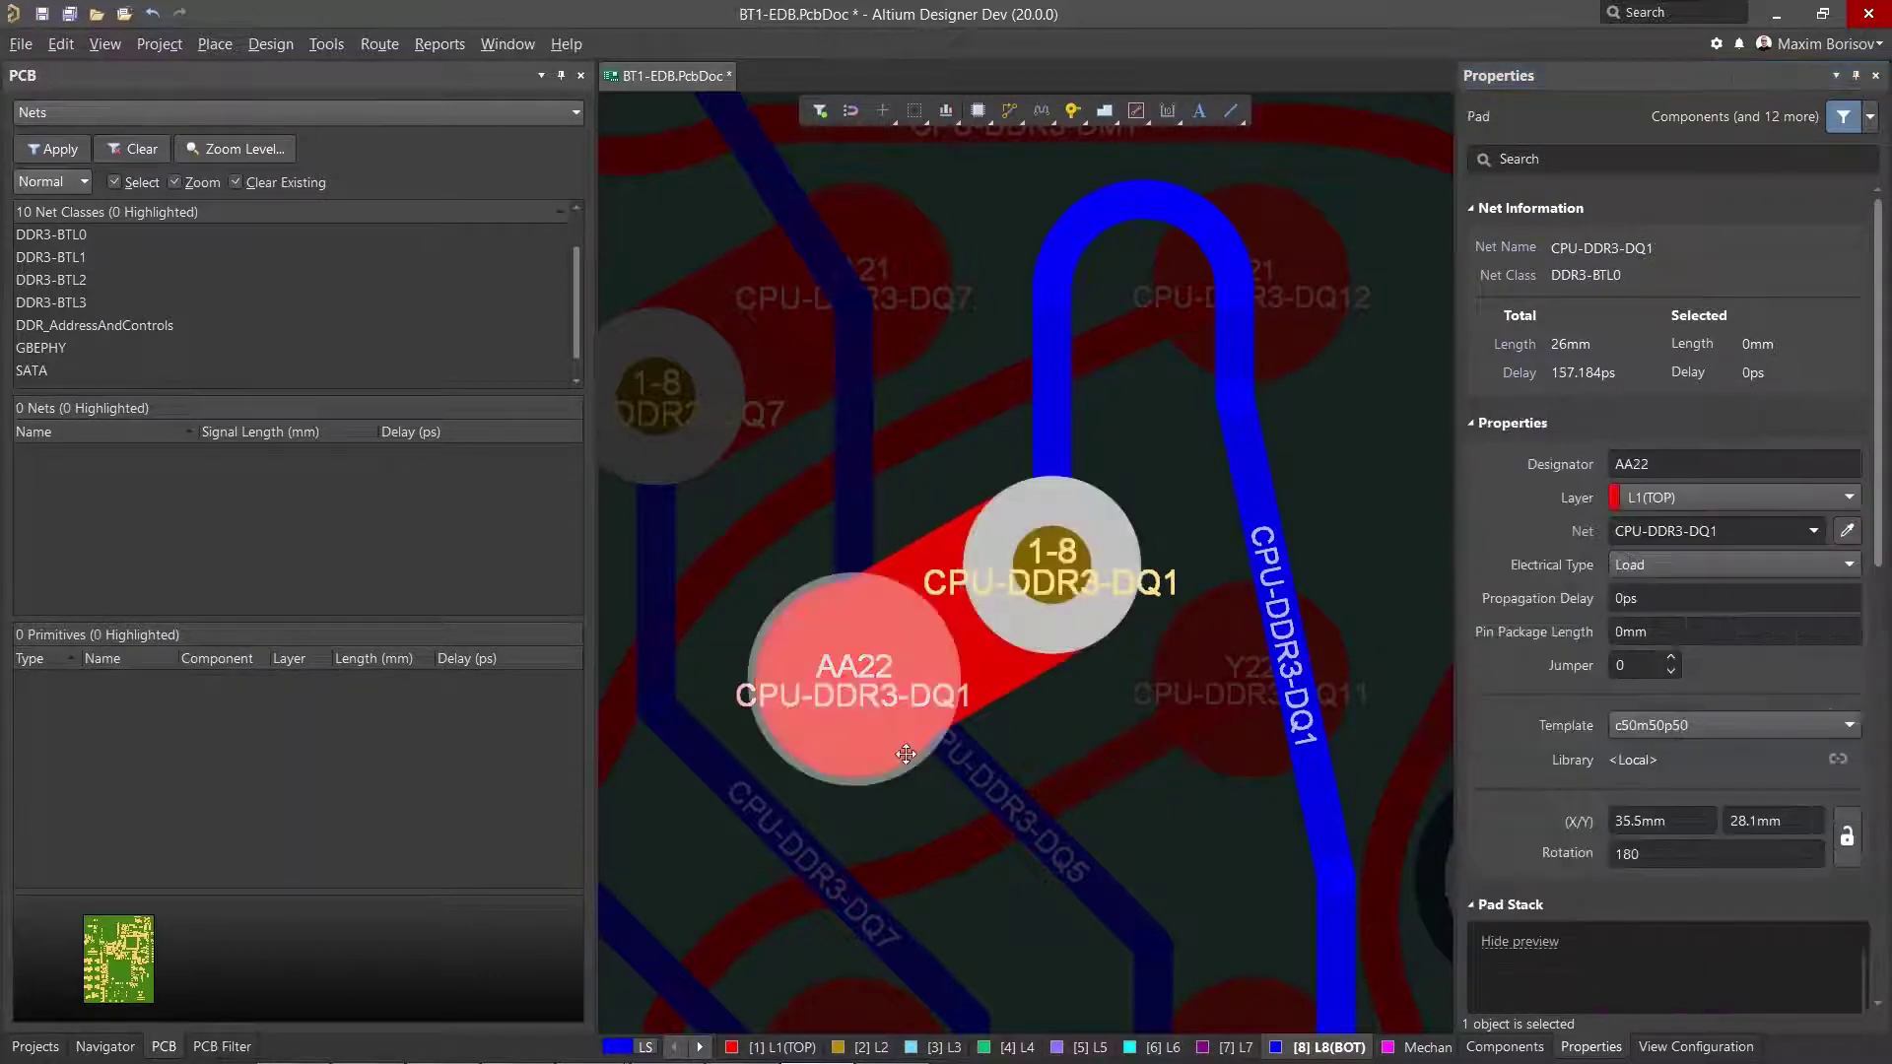
left_click(1670, 597)
type("30")
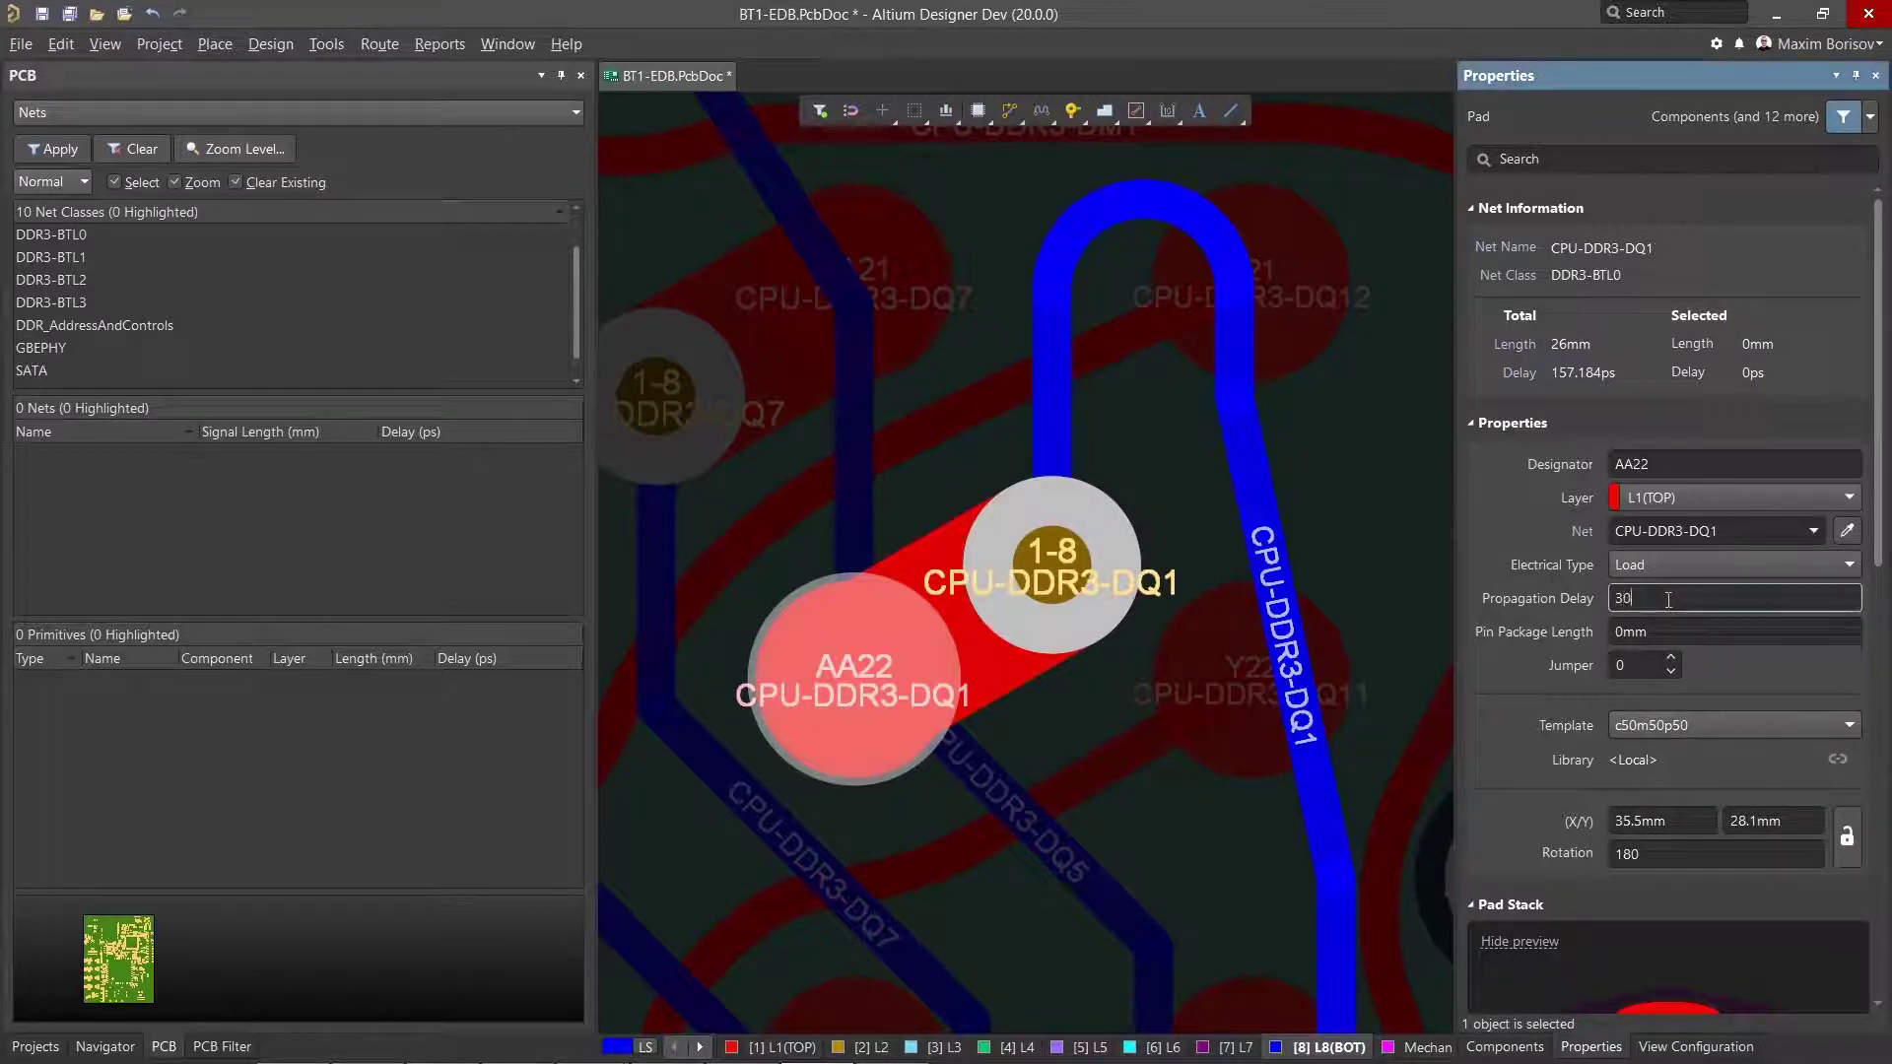
key("Return")
Reselect the DQ1 route and refresh the list, confirming 187.184 ps with pad U24-AA22 at 30 ps.
left_click(1083, 684)
key("s")
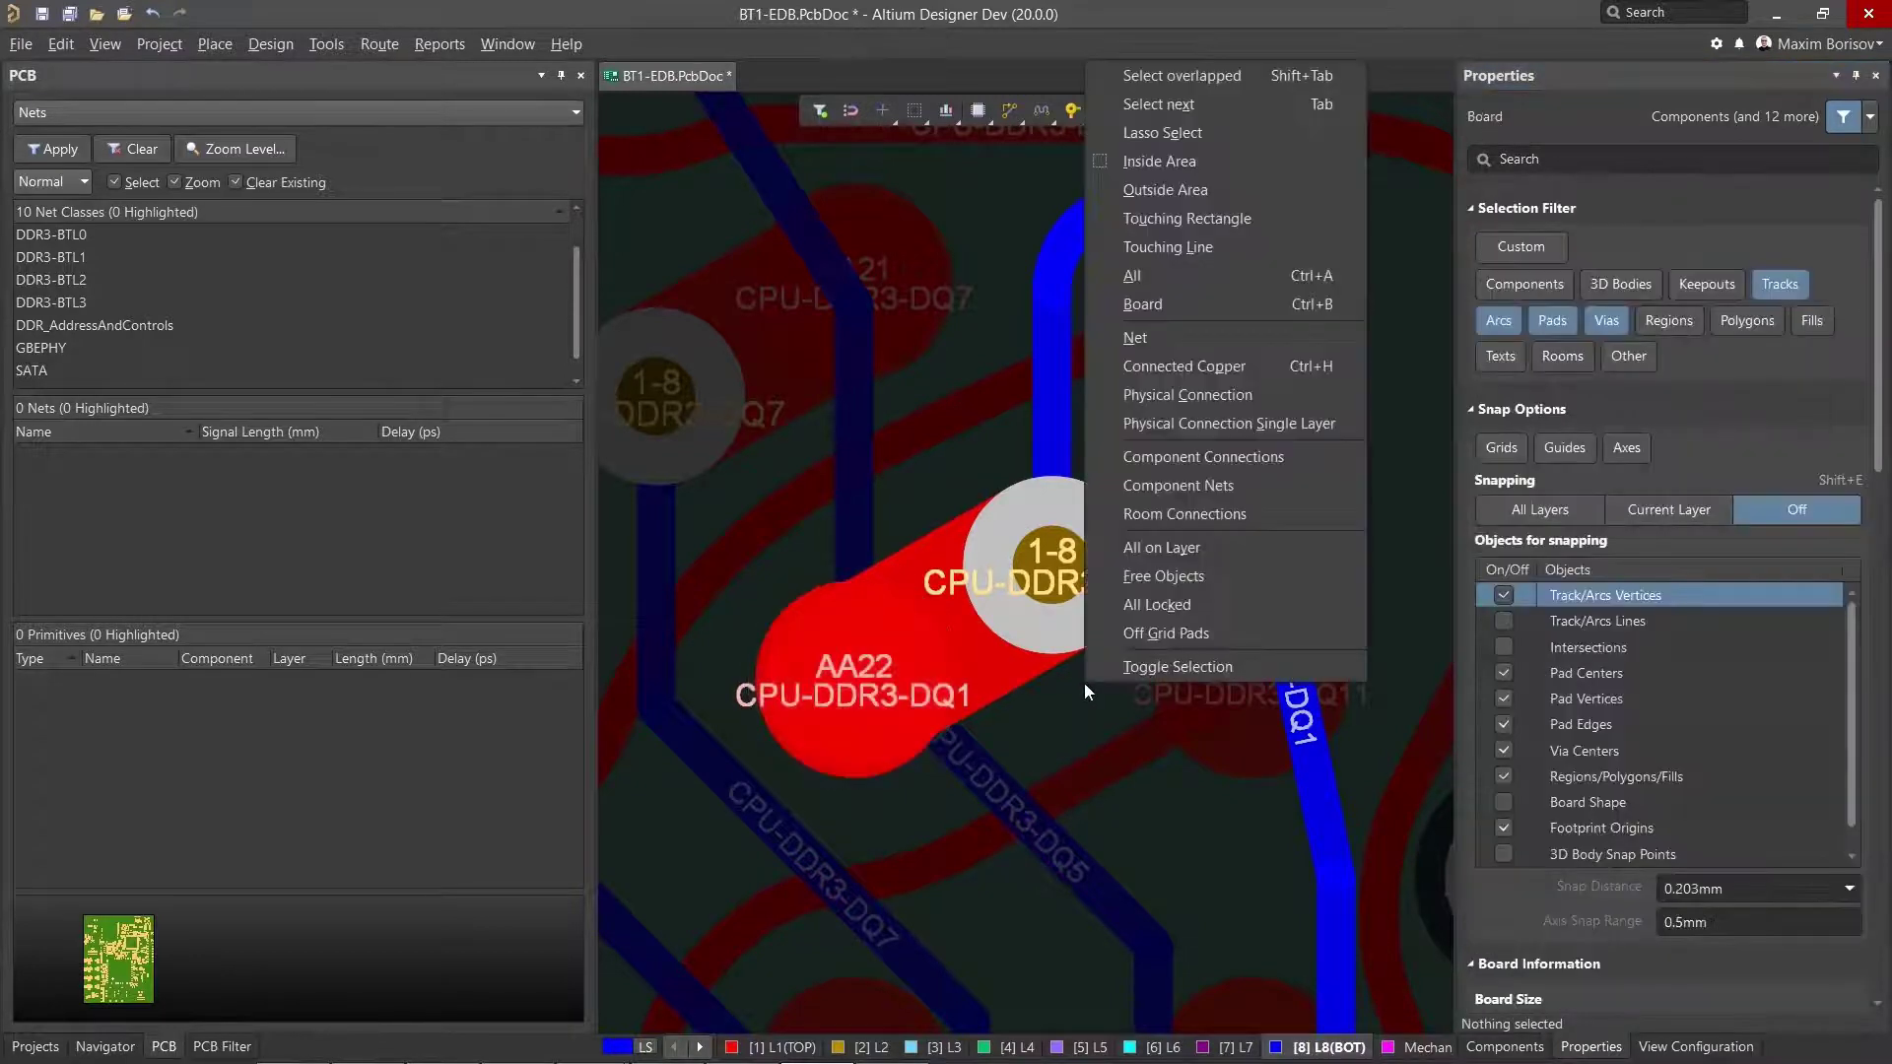
left_click(1176, 420)
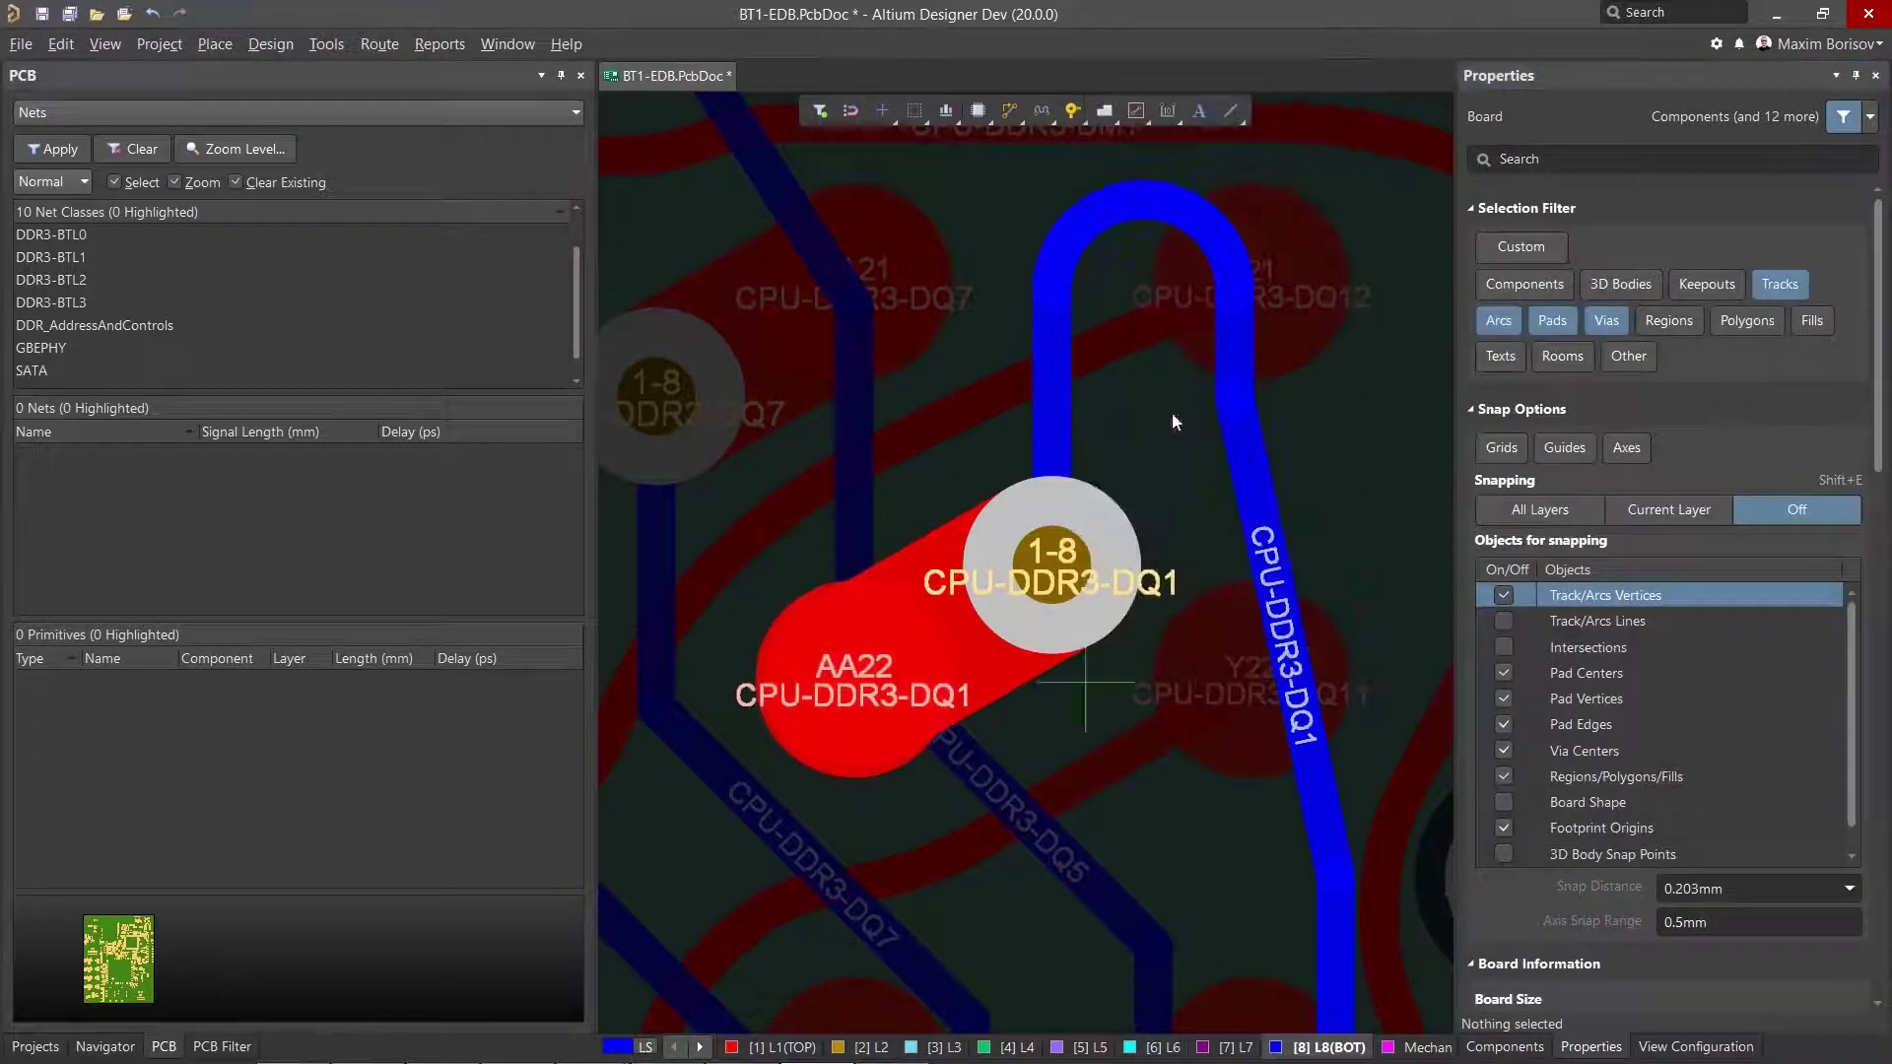
left_click(1032, 544)
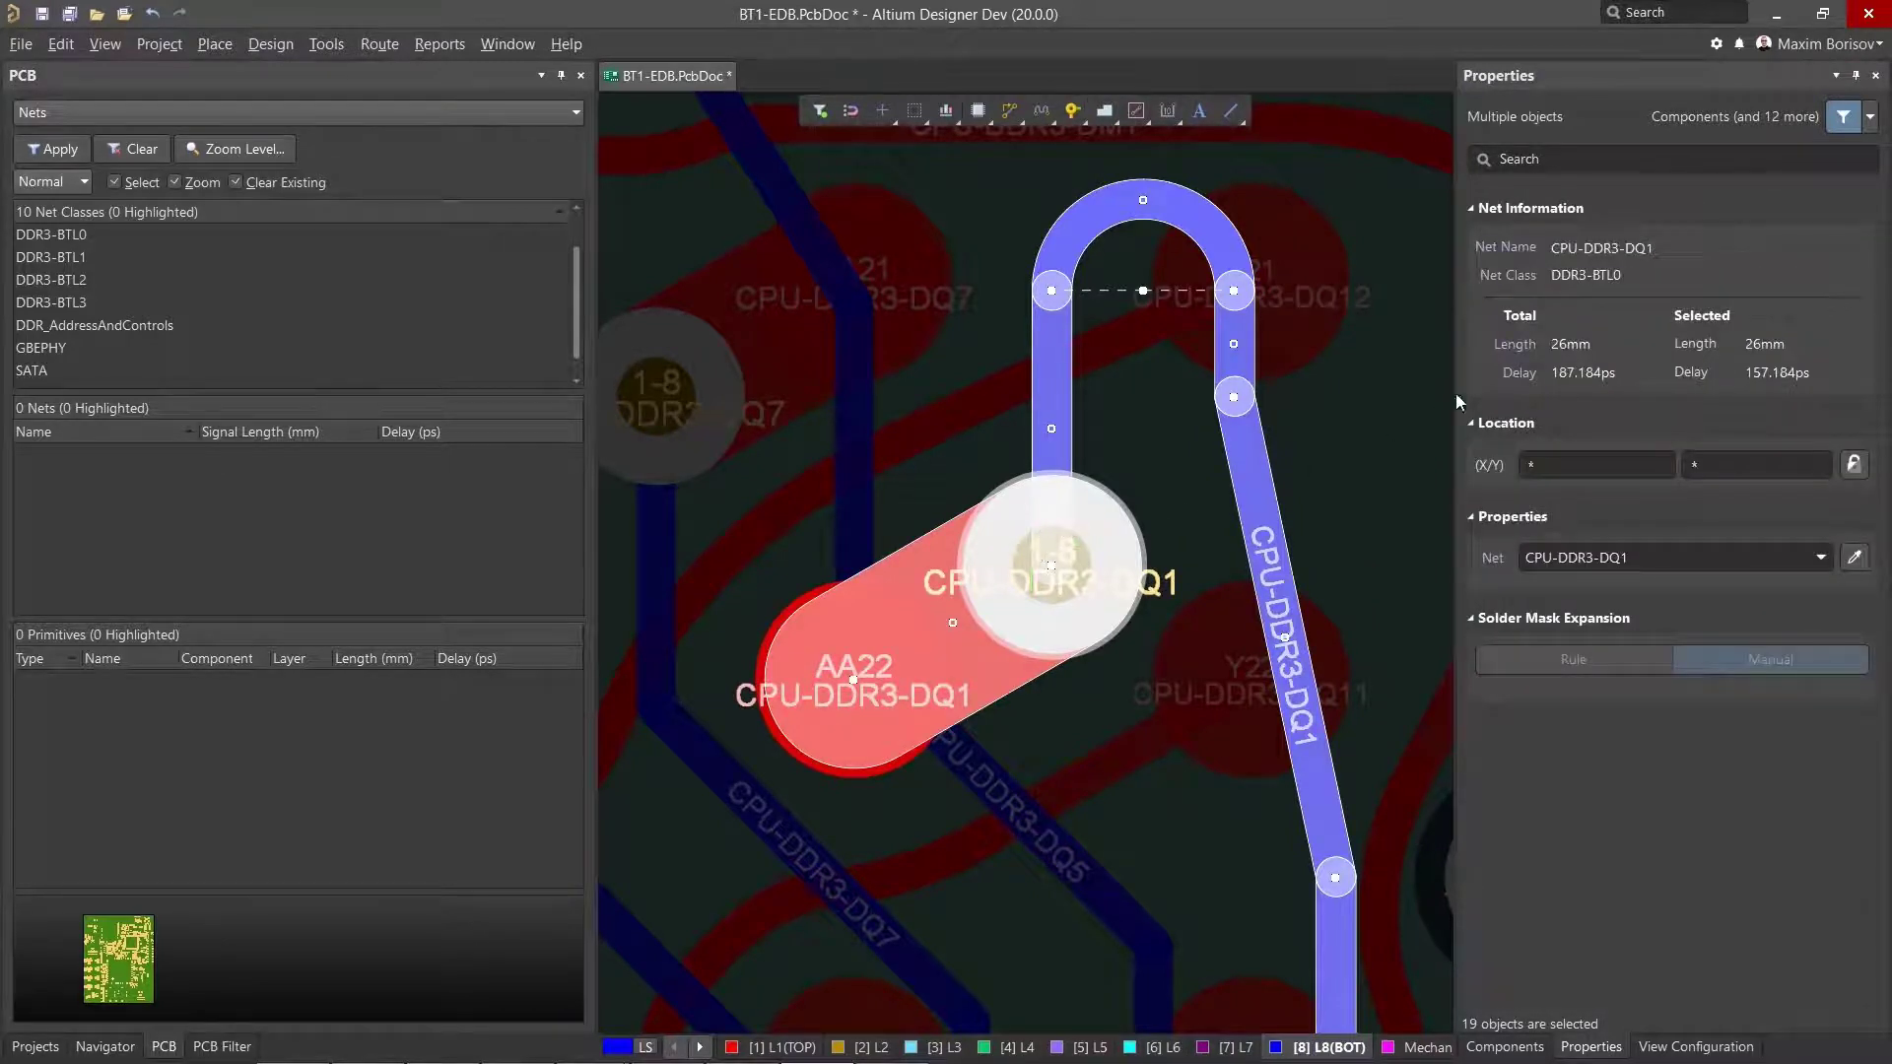
left_click(1515, 378)
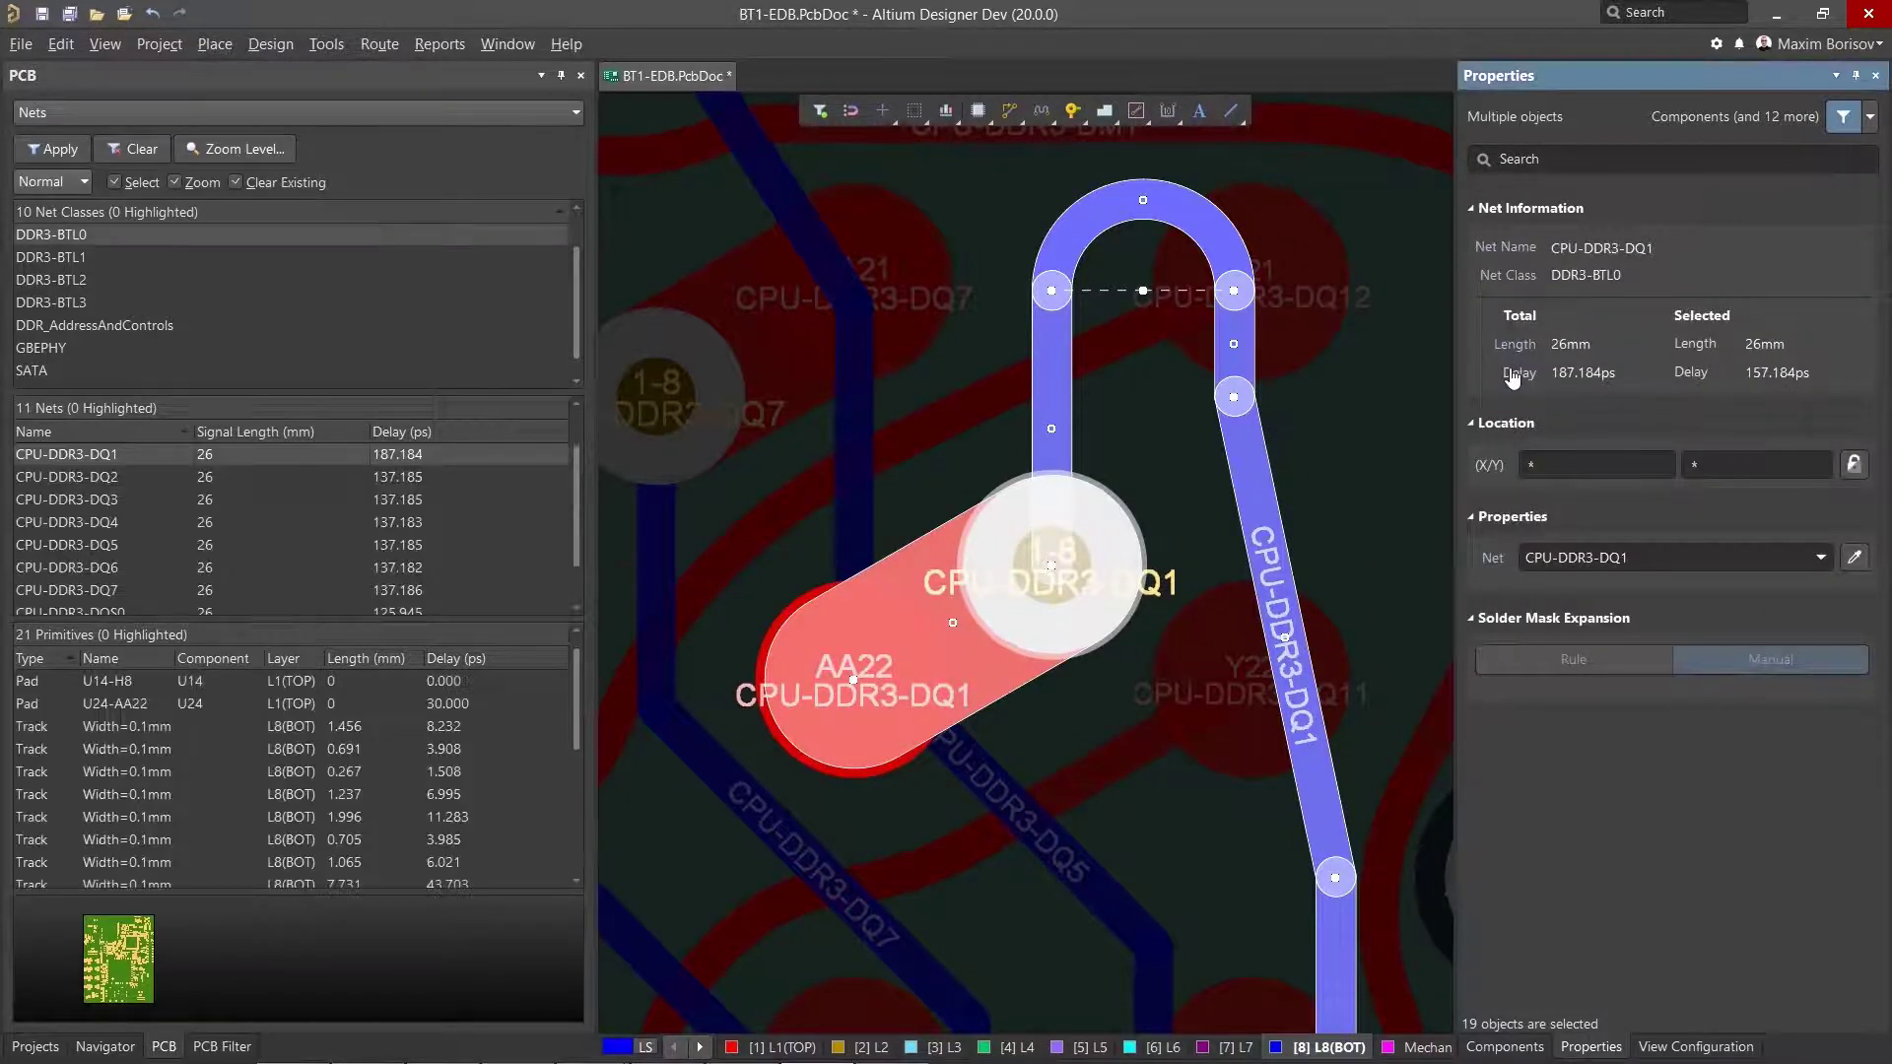
left_click(1293, 445)
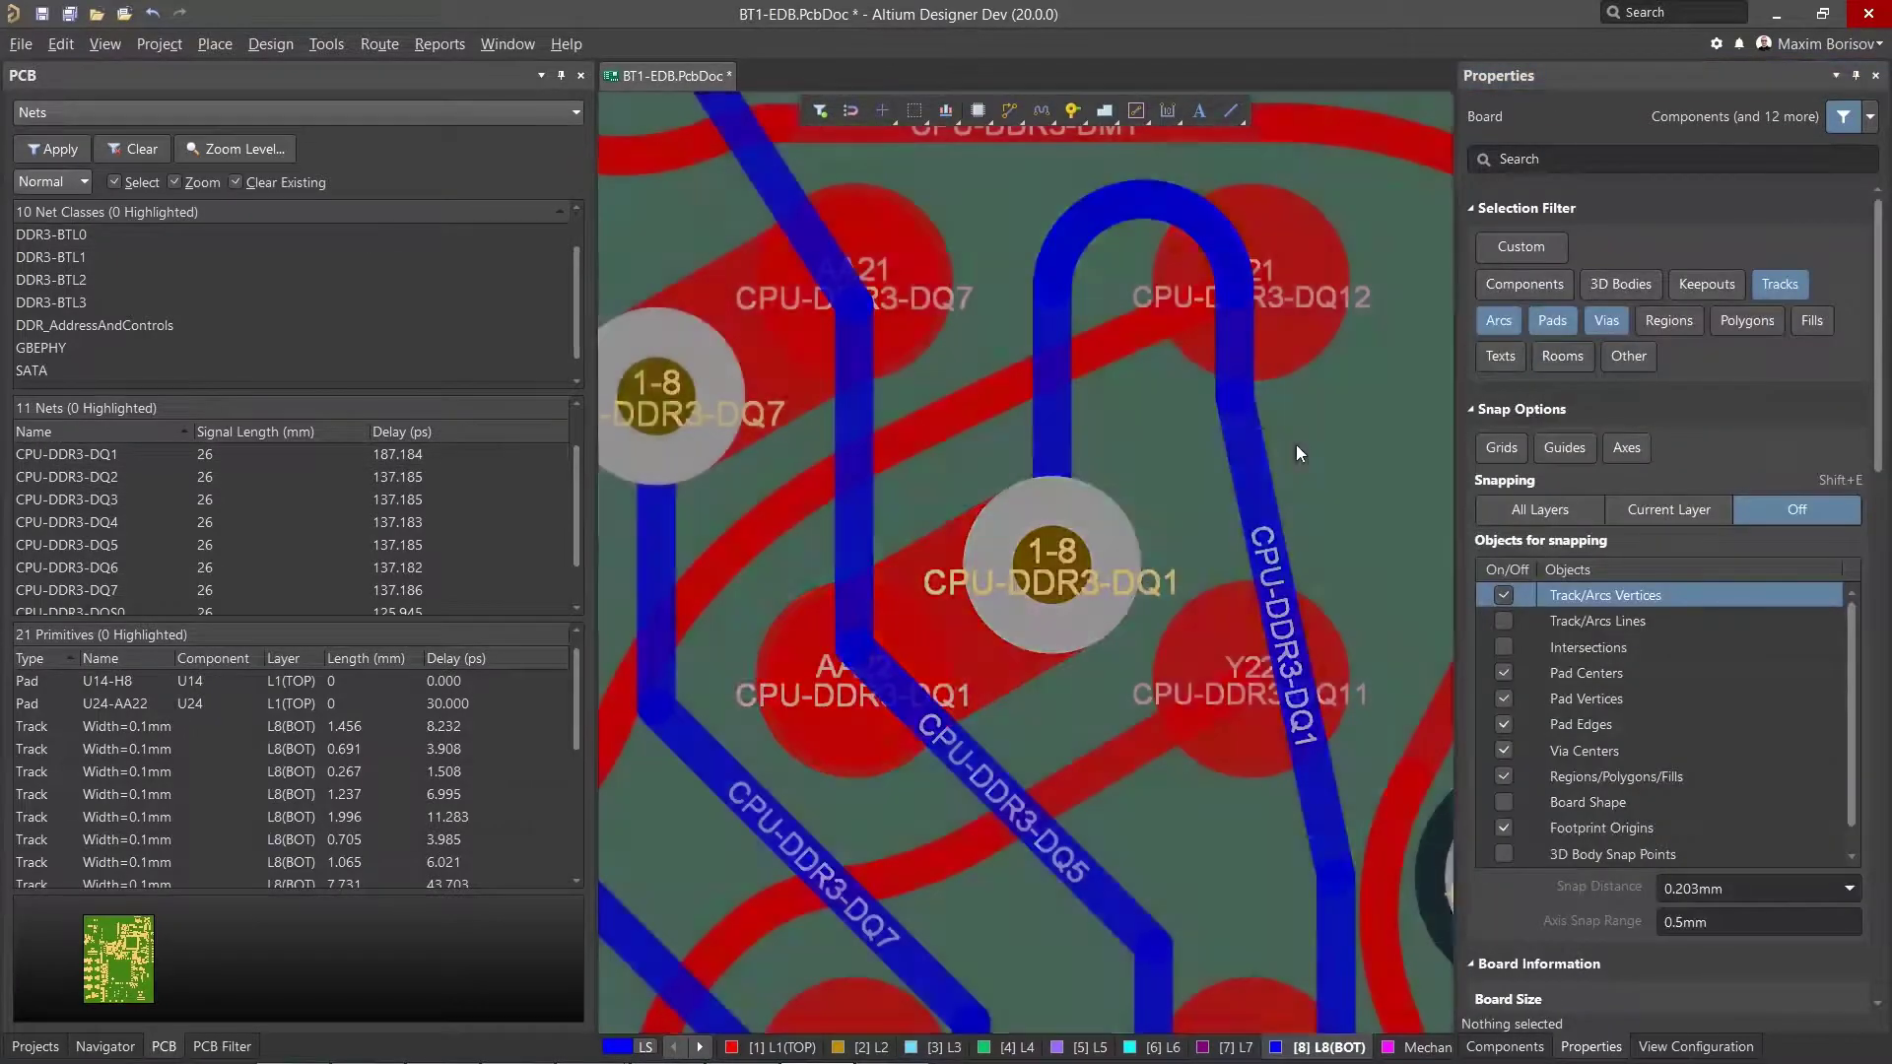